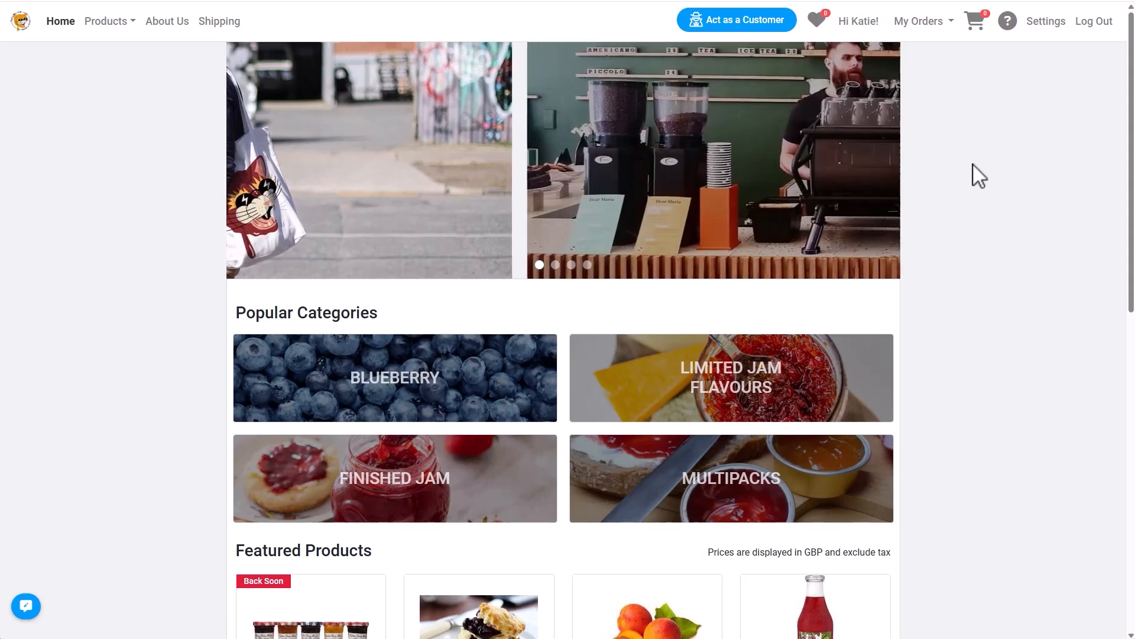
Open the inventory product categories page in the store settings
left_click(1045, 22)
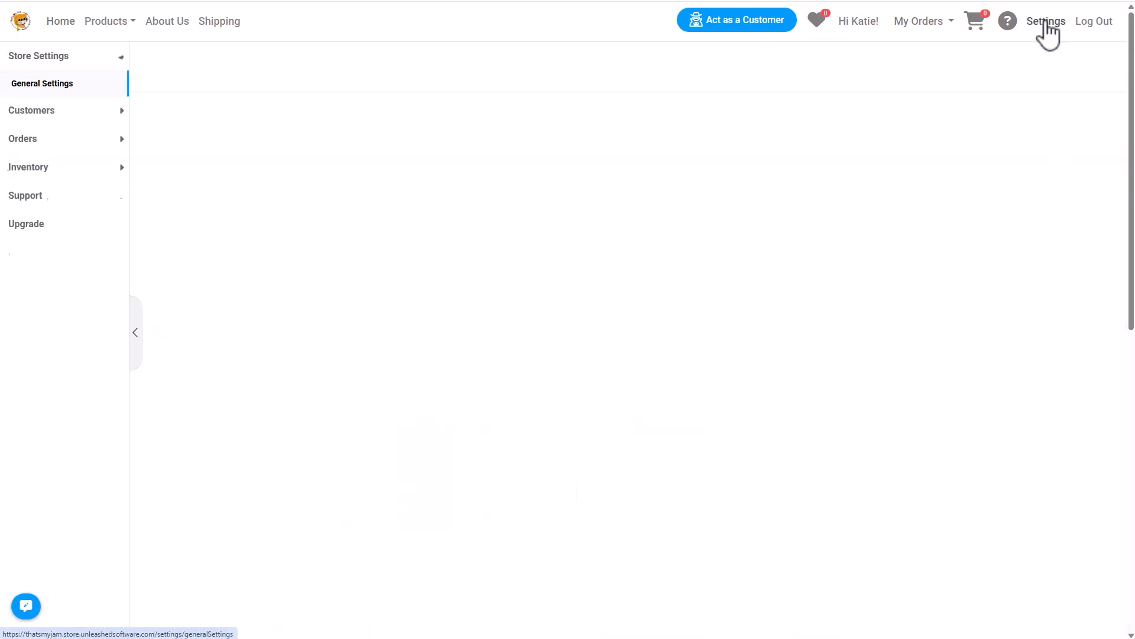
left_click(108, 278)
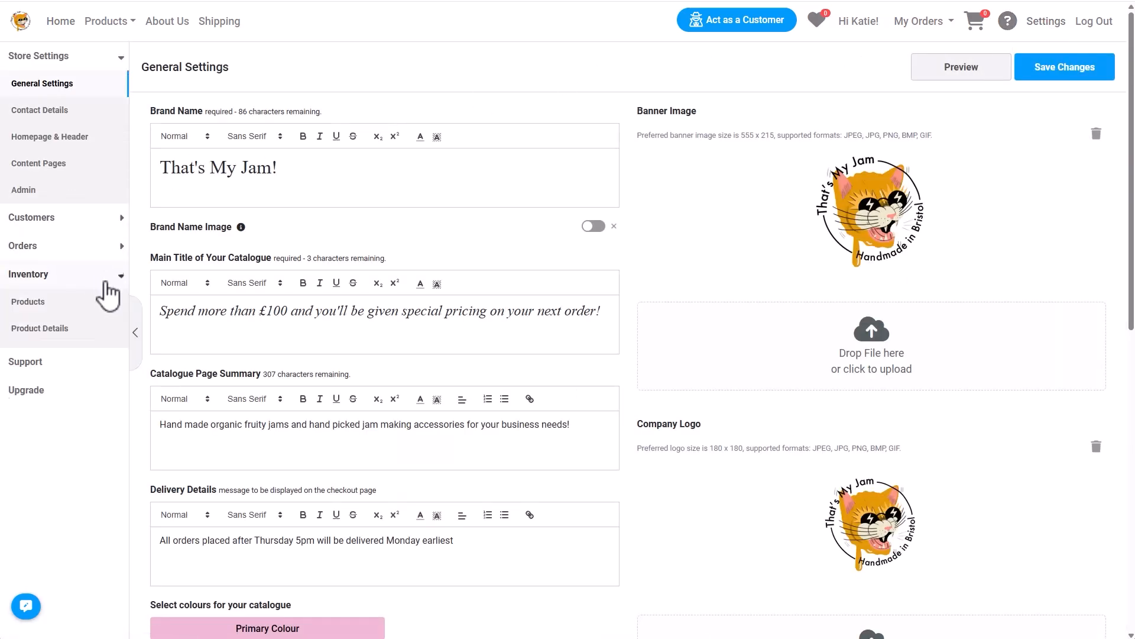
left_click(102, 358)
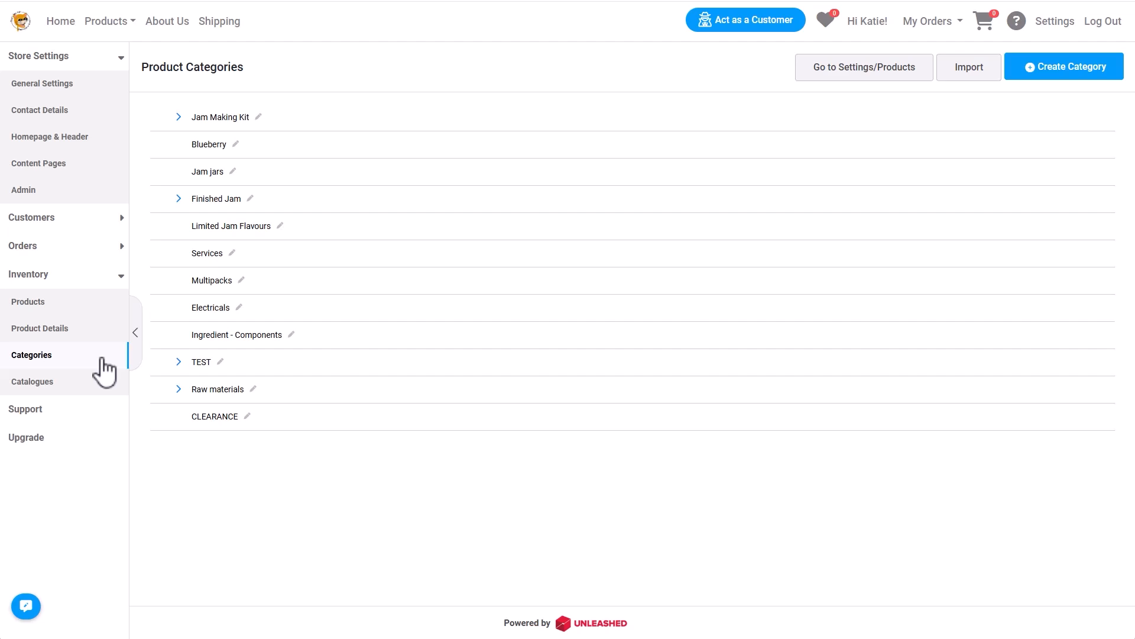
left_click(969, 68)
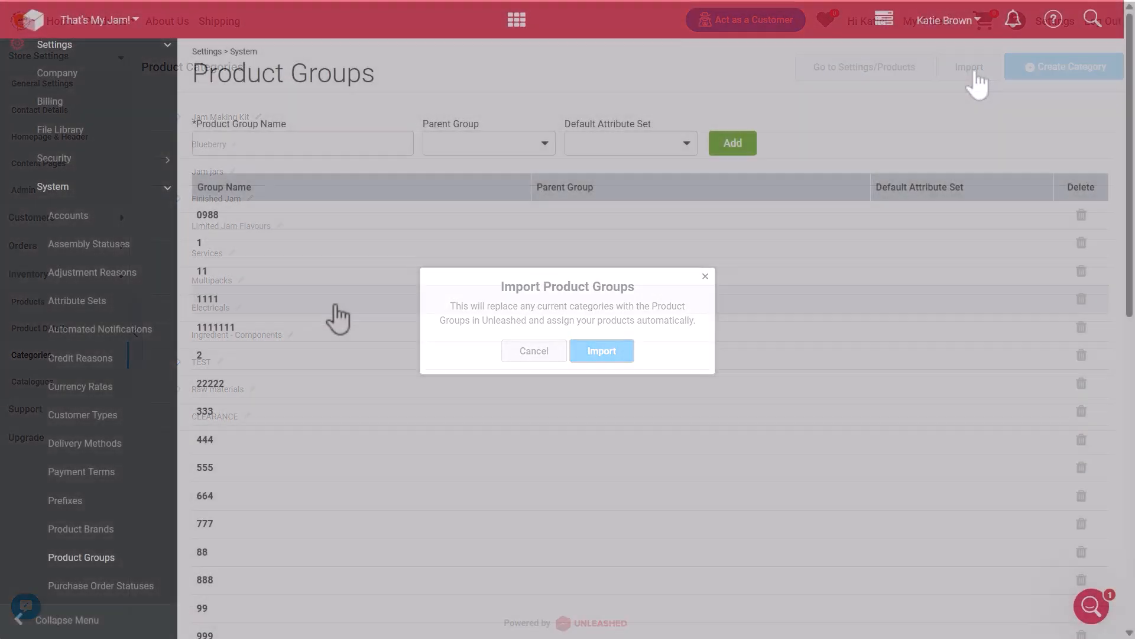
scroll(340, 331, "down", 10)
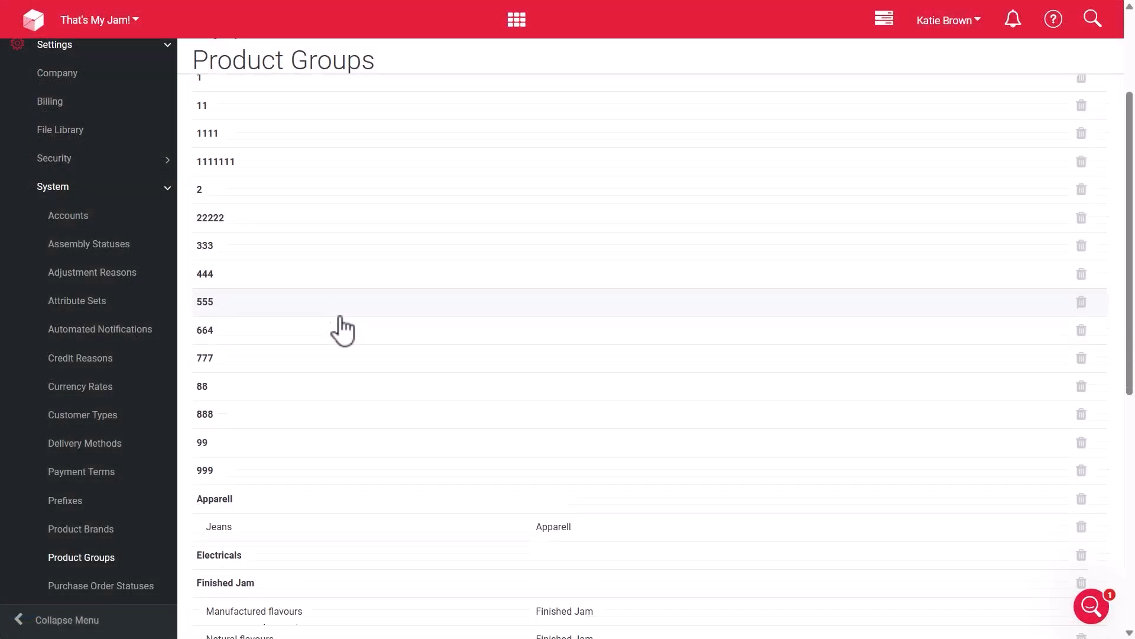
scroll(329, 363, "up", 10)
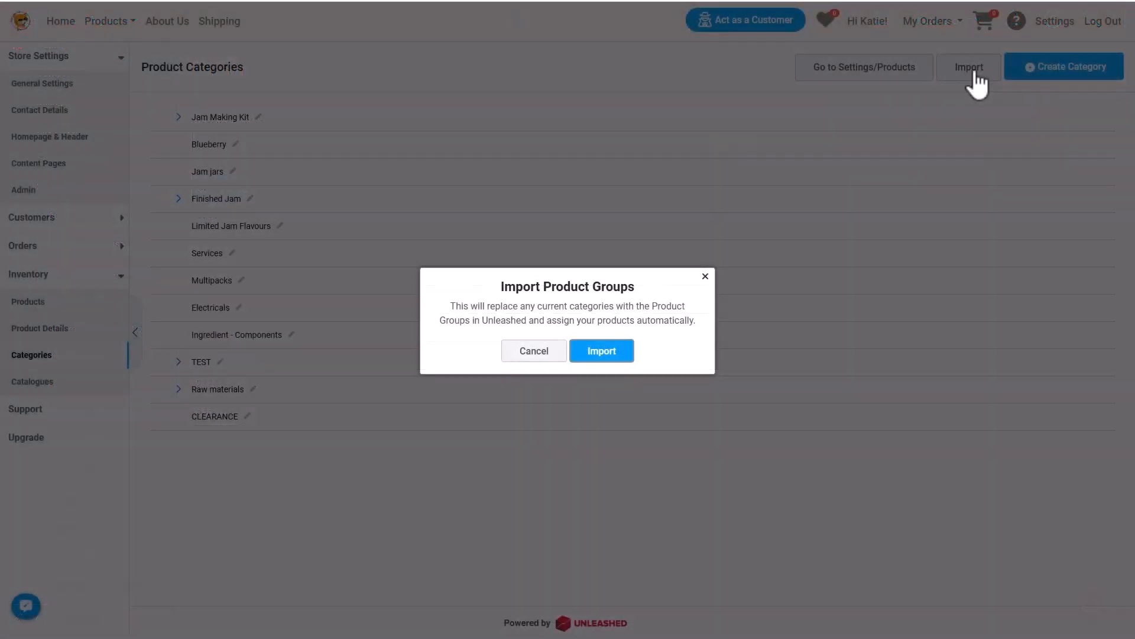
left_click(545, 352)
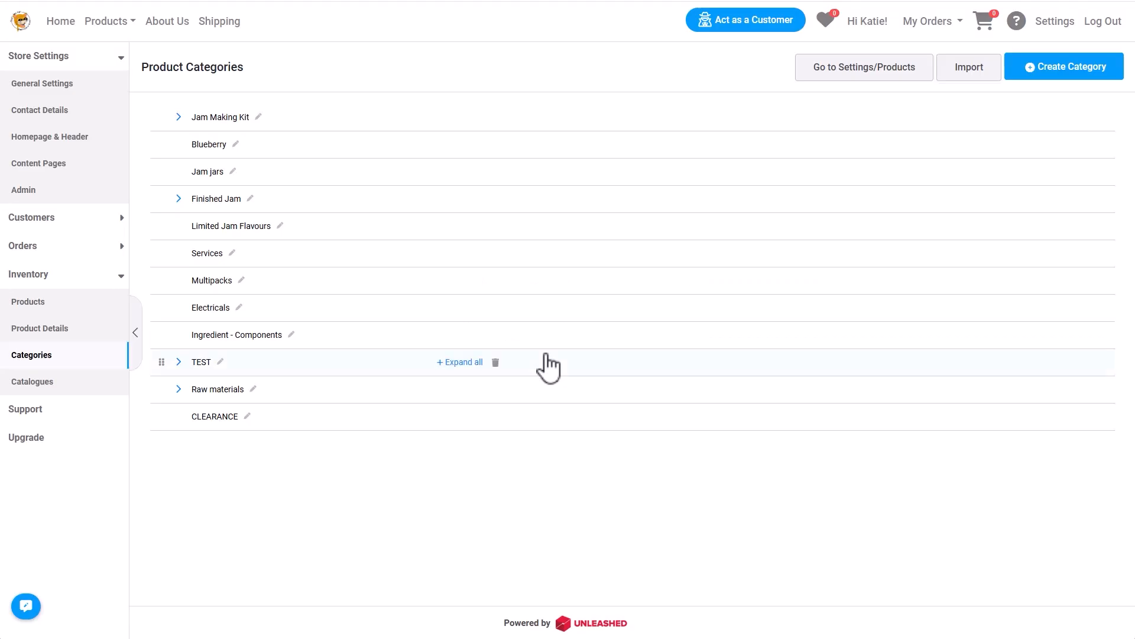
Create a new product category named "That's My Jam Apparel"
left_click(1045, 71)
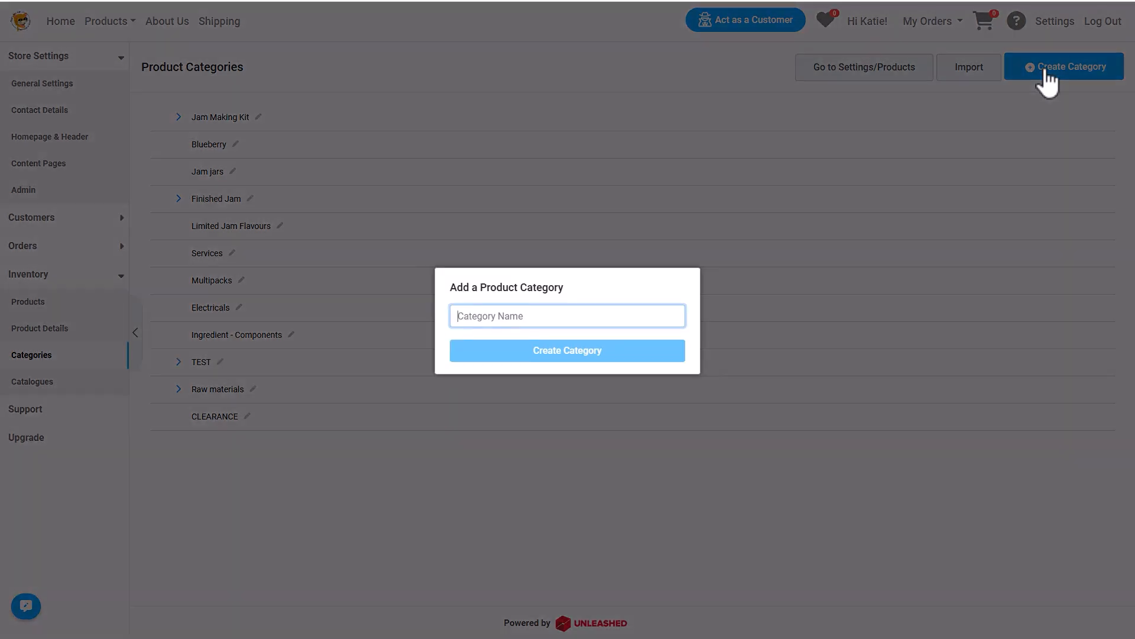
type("That's My Jam Appa")
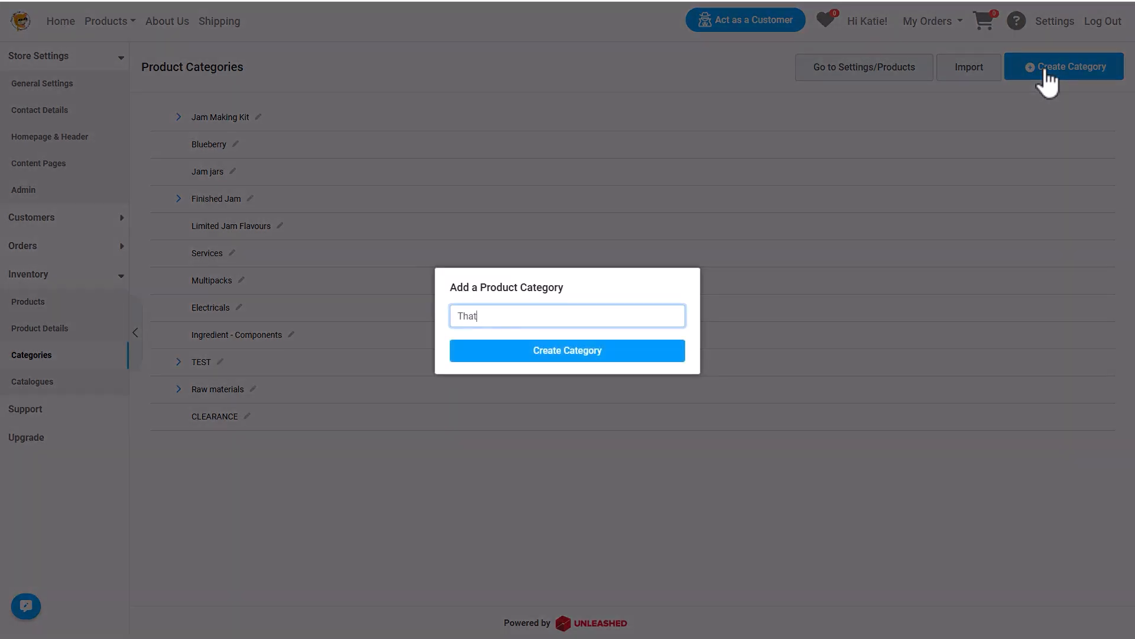
type("rel")
left_click(614, 357)
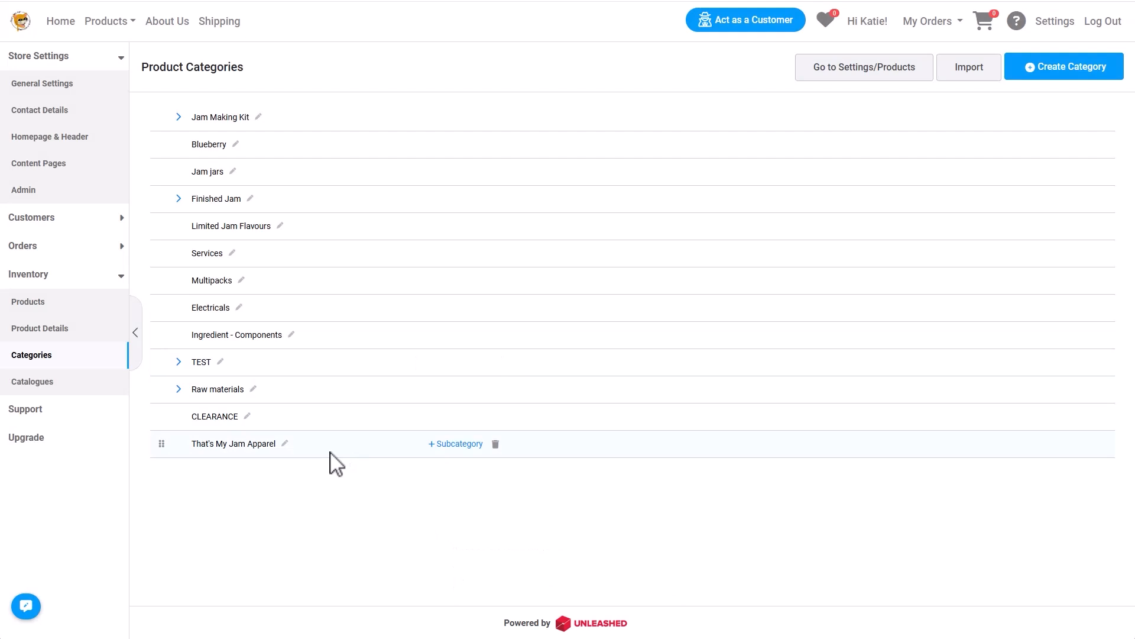
Add the subcategories "Caps" and "Tote Bags" under the That's My Jam Apparel category
left_click(434, 444)
type("Caps")
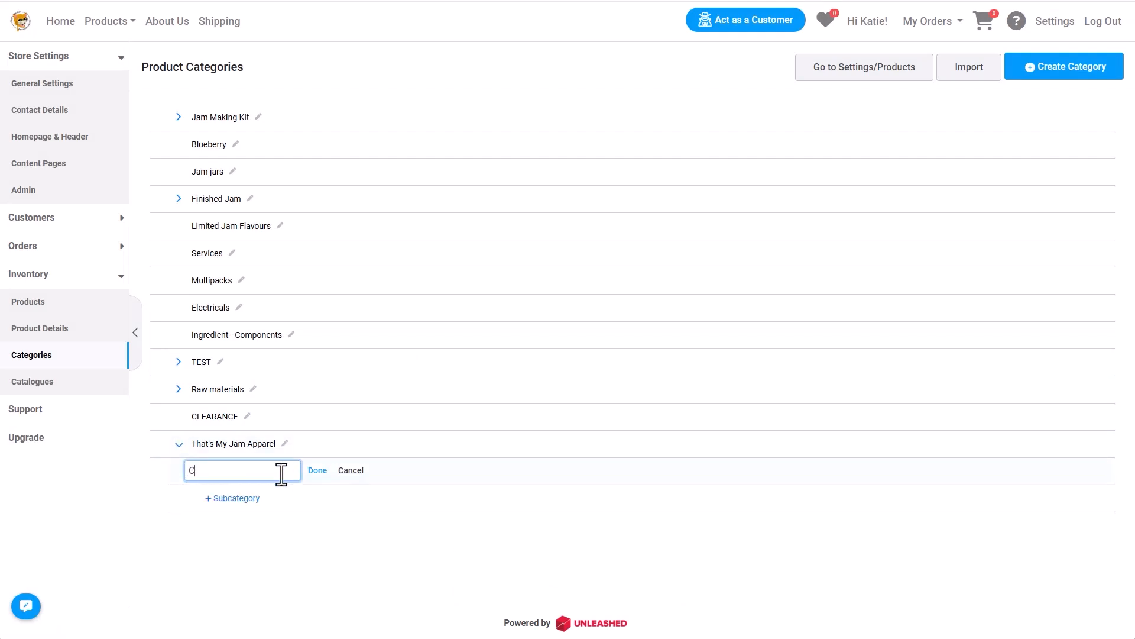
left_click(316, 471)
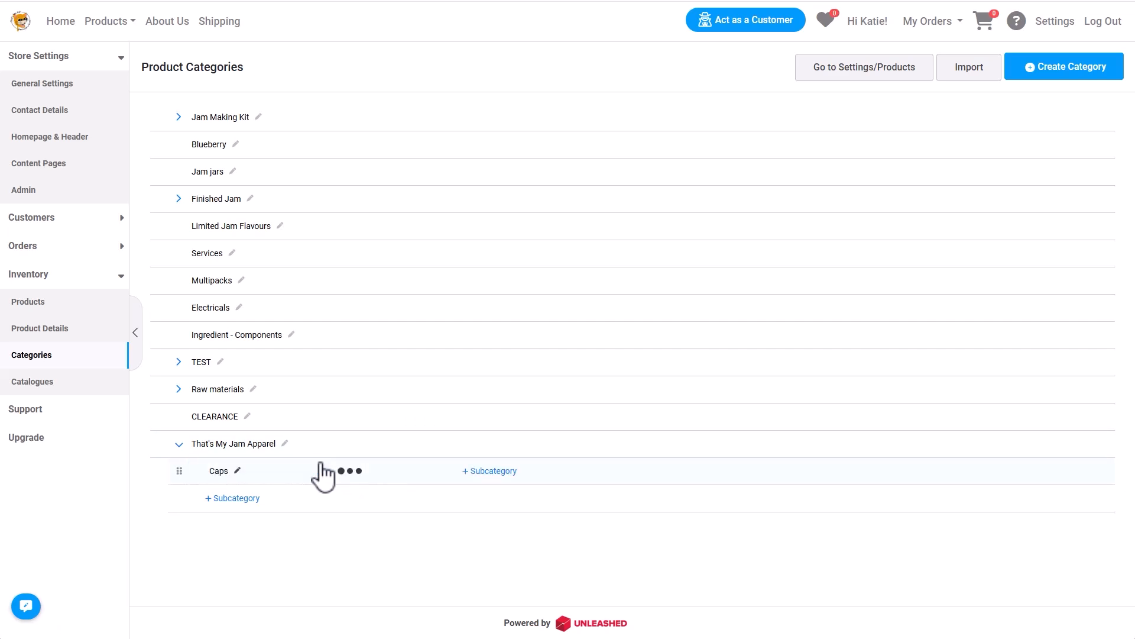
left_click(246, 500)
type("Tote Bags")
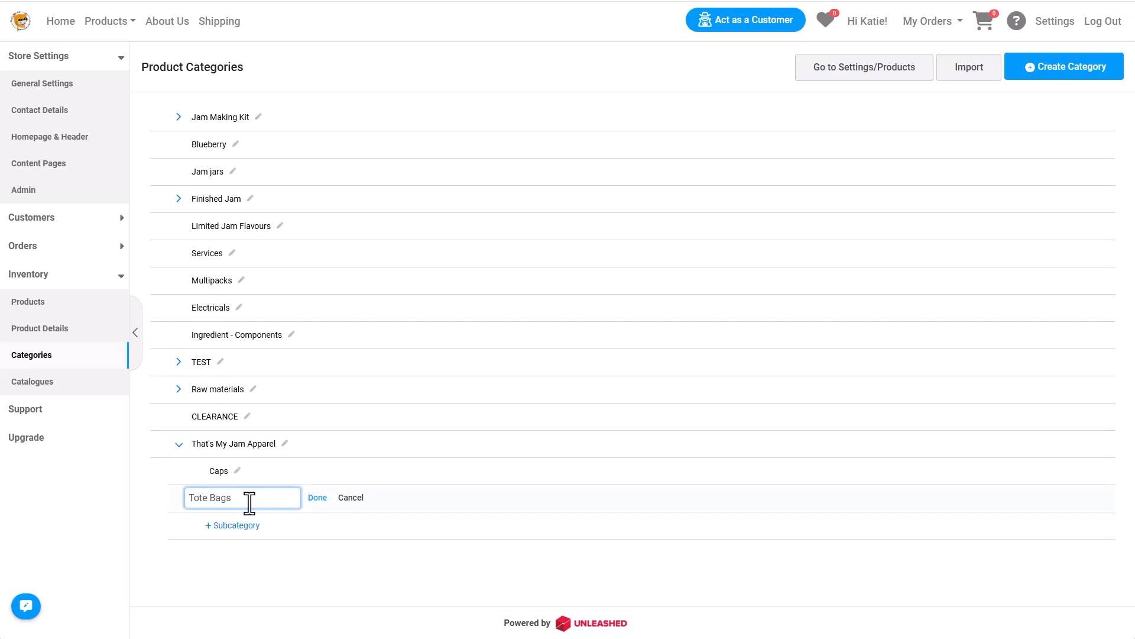
left_click(314, 499)
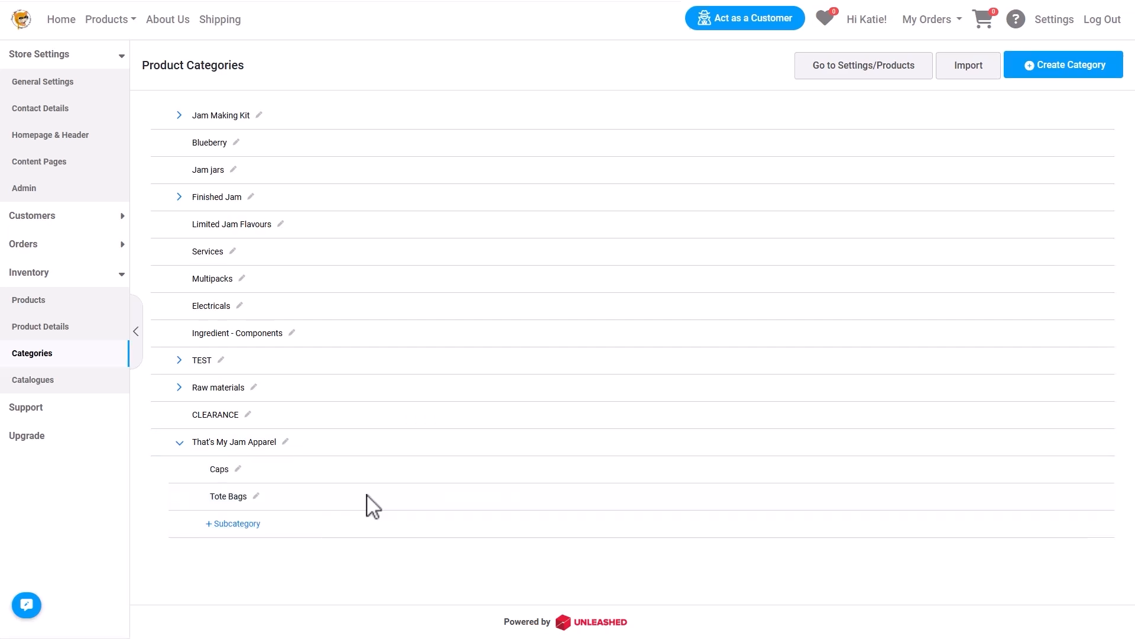
Rename the Caps subcategory to "Beanies" and move it below Tote Bags
left_click(230, 469)
type("Beanies")
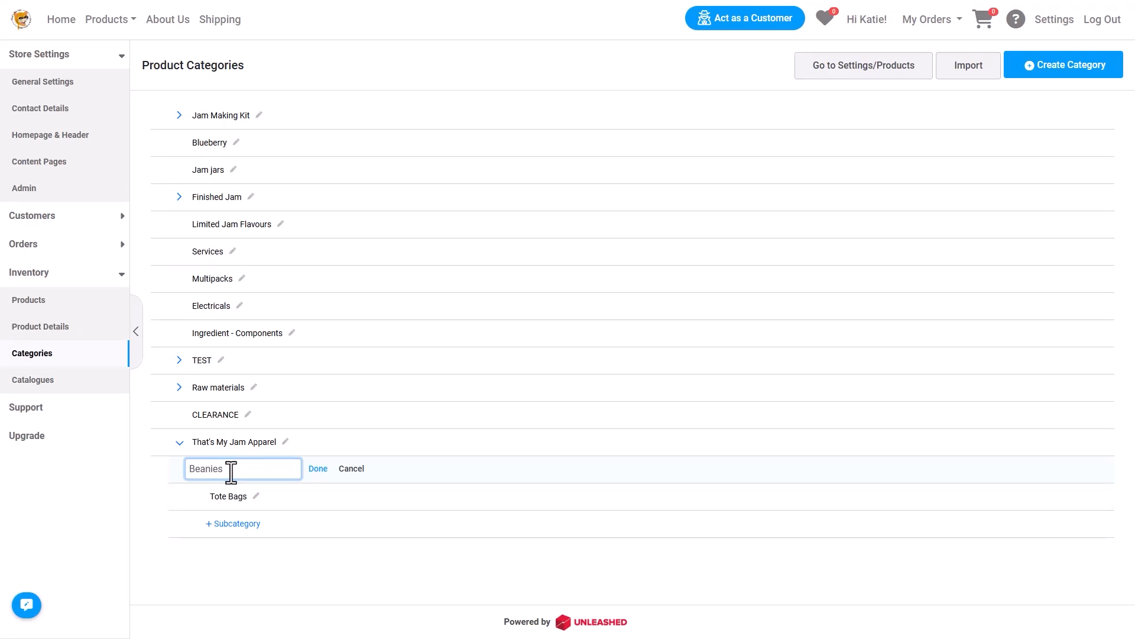
left_click(318, 470)
left_click_drag(182, 464, 183, 500)
Delete the Tote Bags subcategory and the whole That's My Jam Apparel category
left_click(513, 469)
left_click(601, 350)
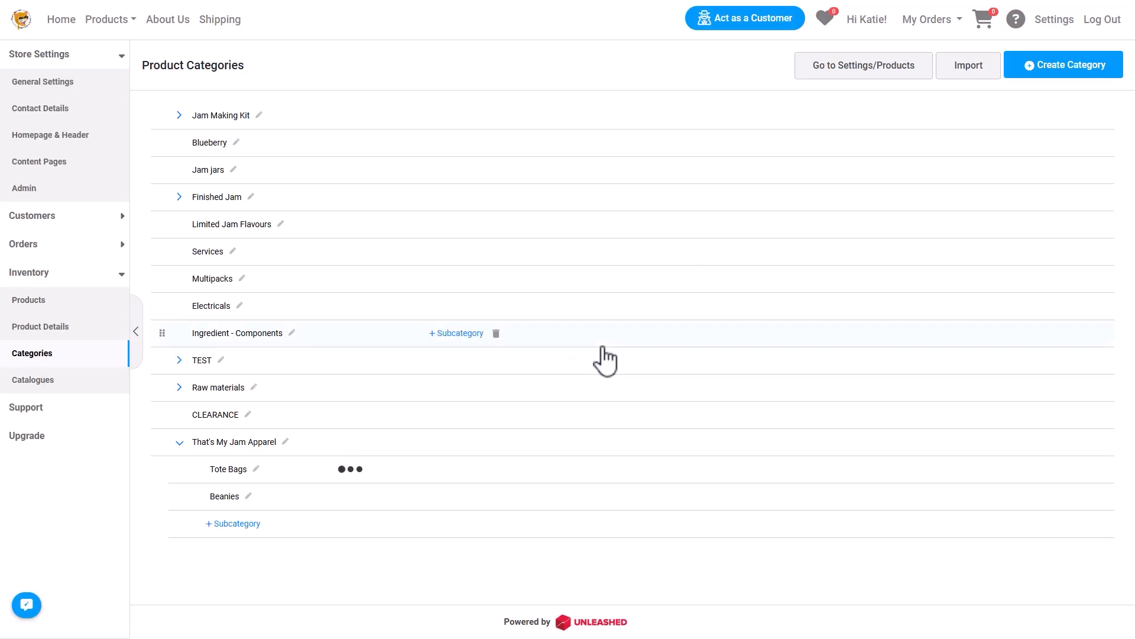
left_click(495, 442)
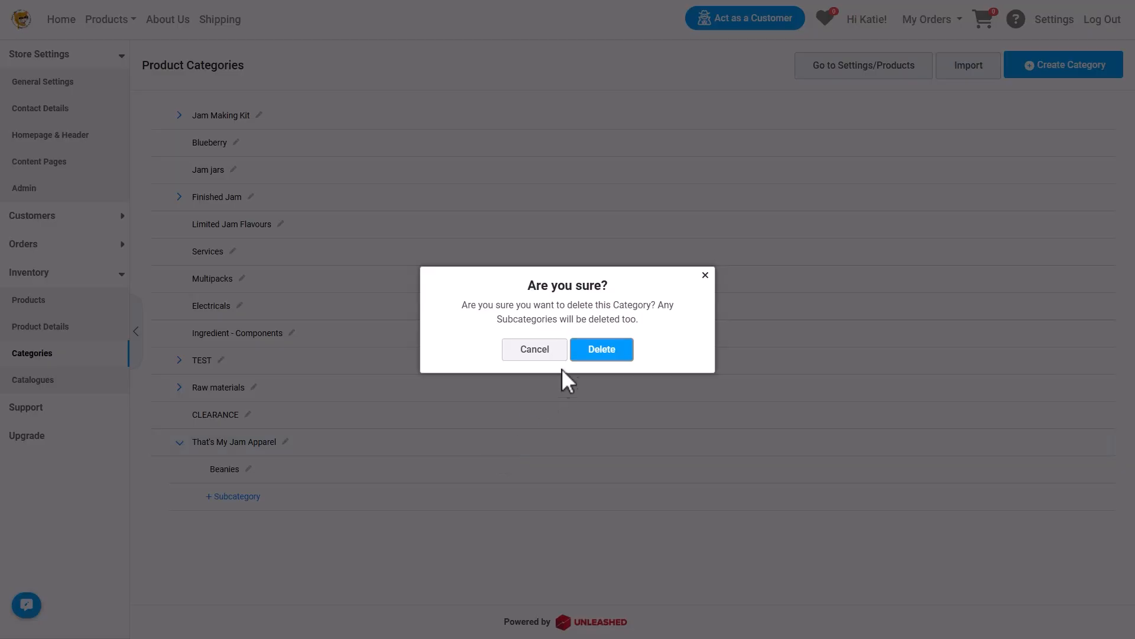
left_click(599, 351)
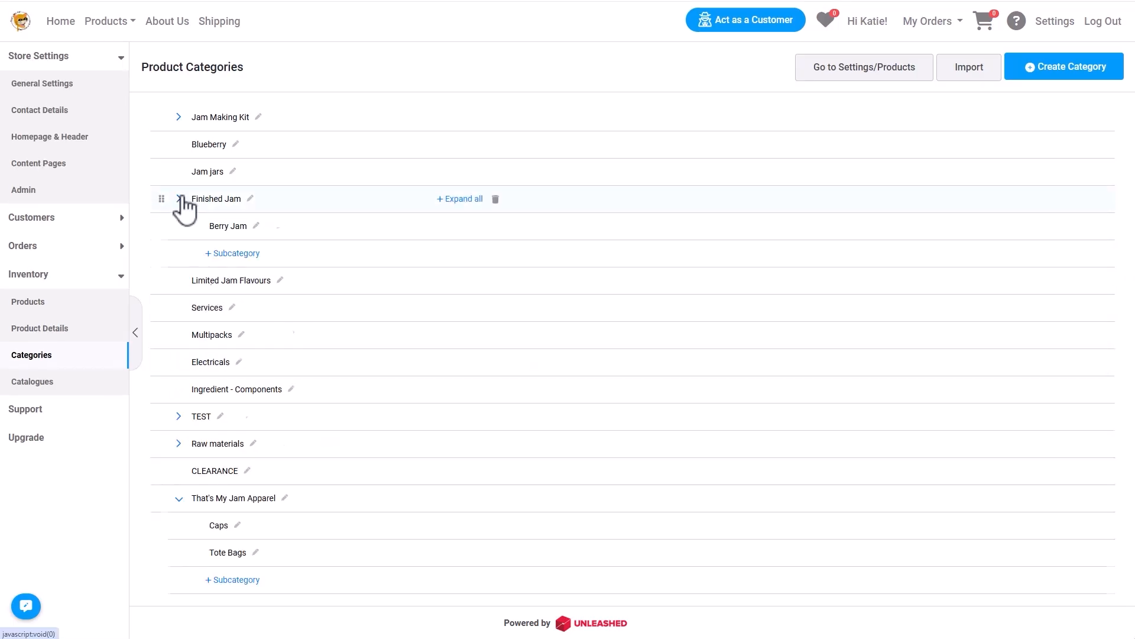
Add a subcategory named "Savoury Jam" under the Finished Jam category
left_click(234, 254)
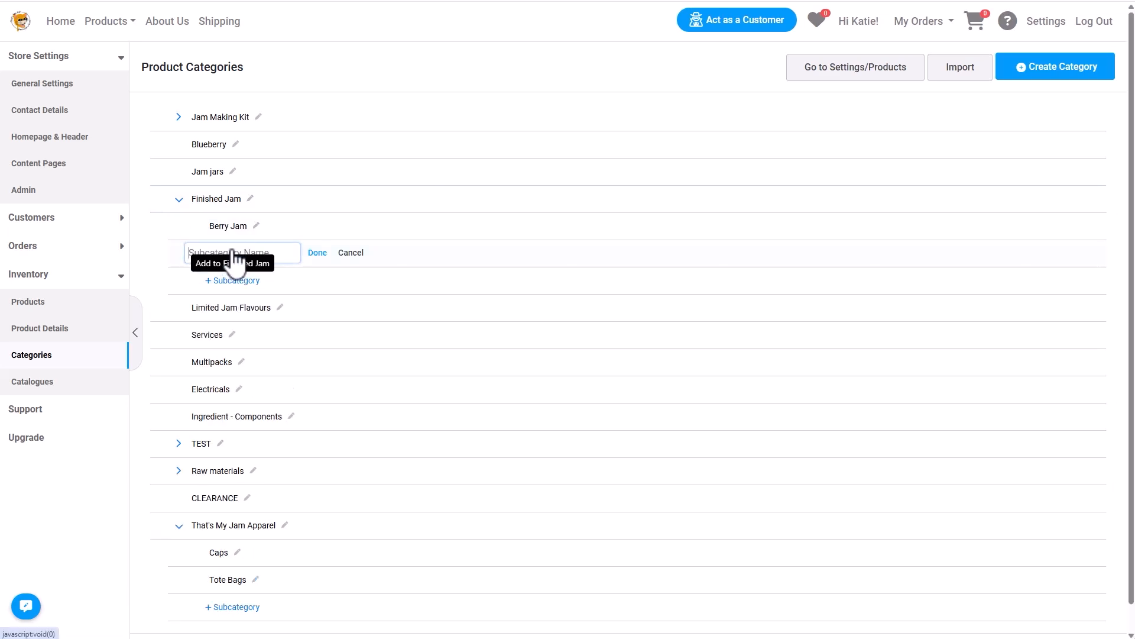
type("Savoury Jam")
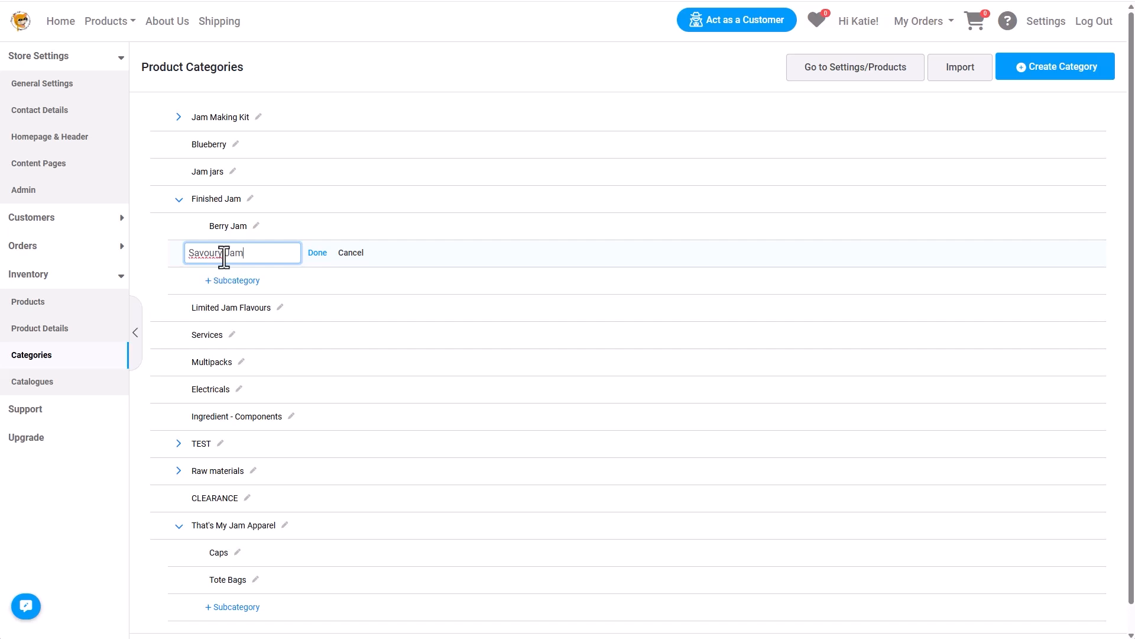
left_click(313, 253)
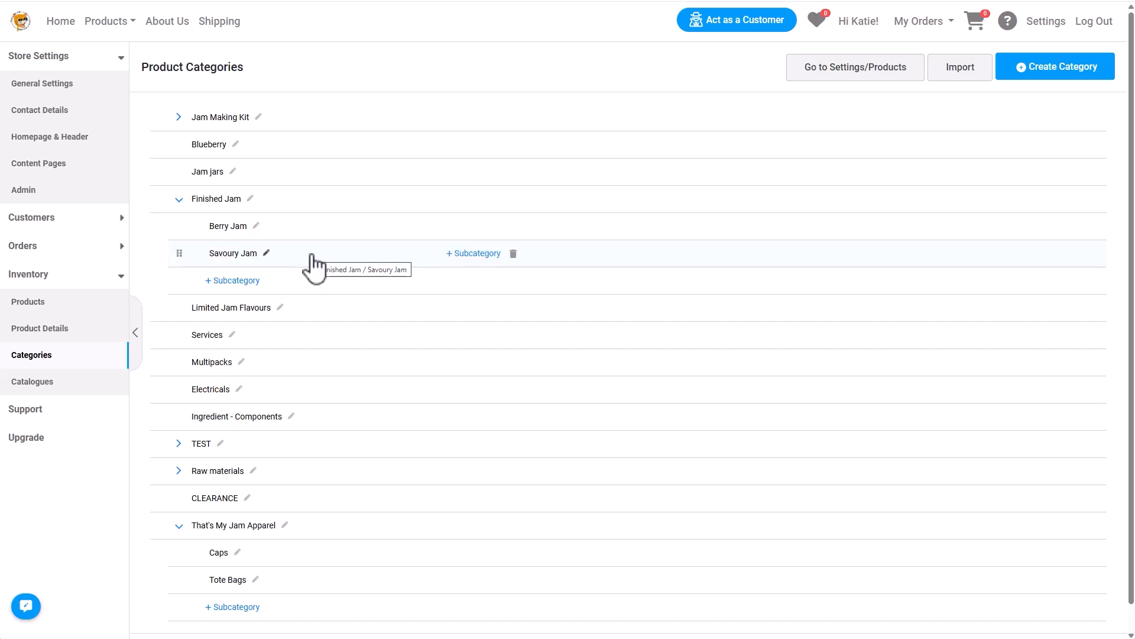
Open the inventory products list and filter it to the Finished Jam product group
left_click(88, 310)
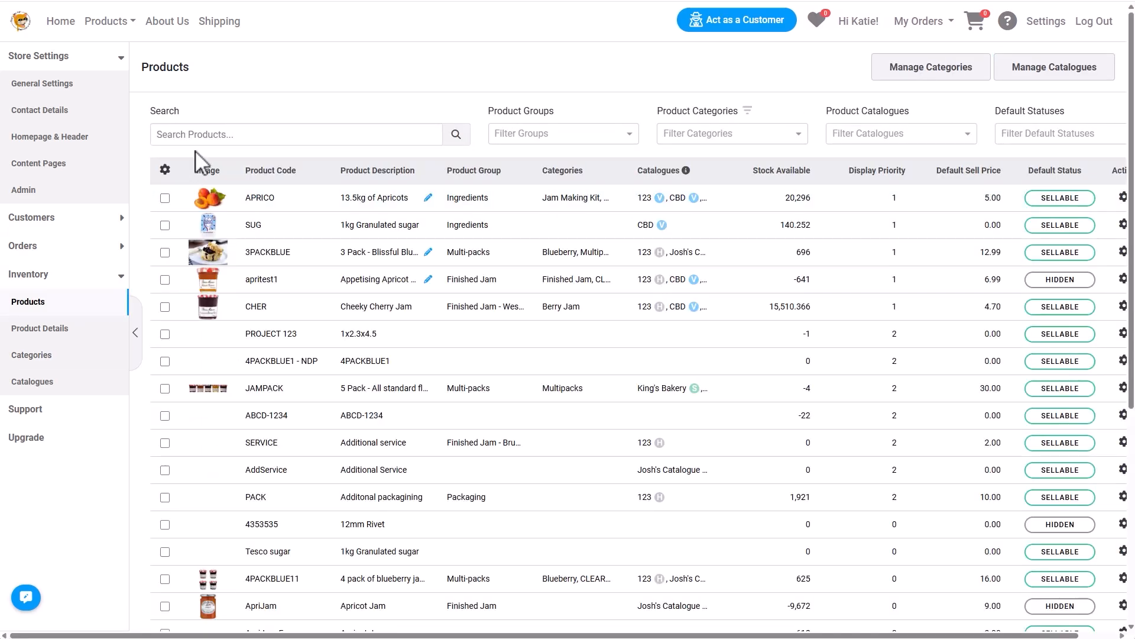
left_click(520, 142)
left_click(520, 202)
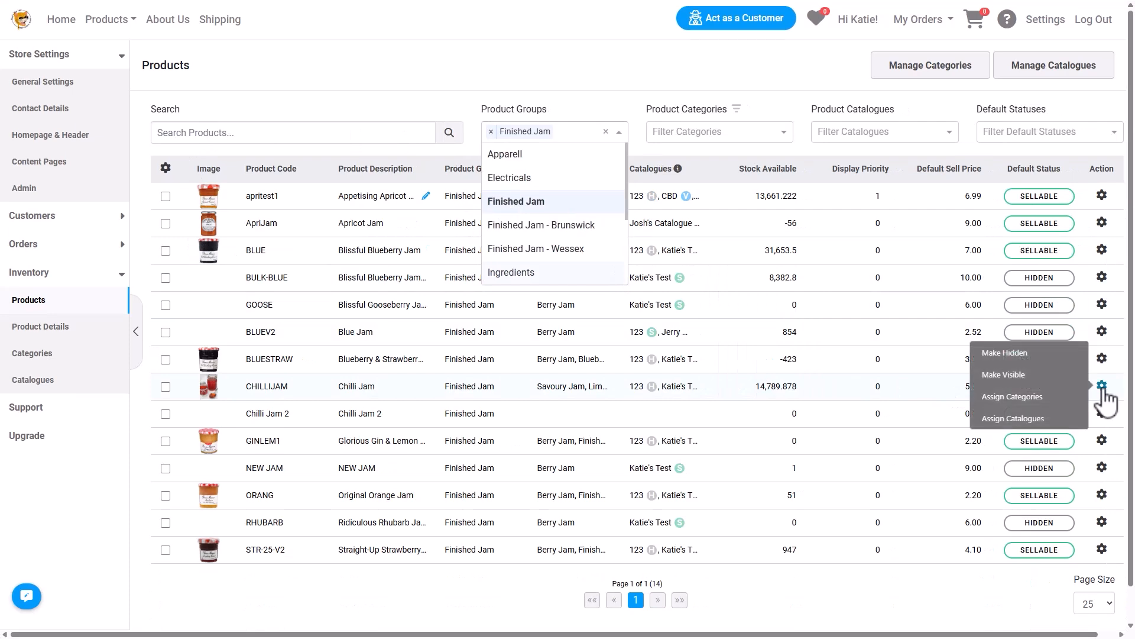
Assign the CHILLIJAM product to the Savoury Jam subcategory of Finished Jam
left_click(1067, 397)
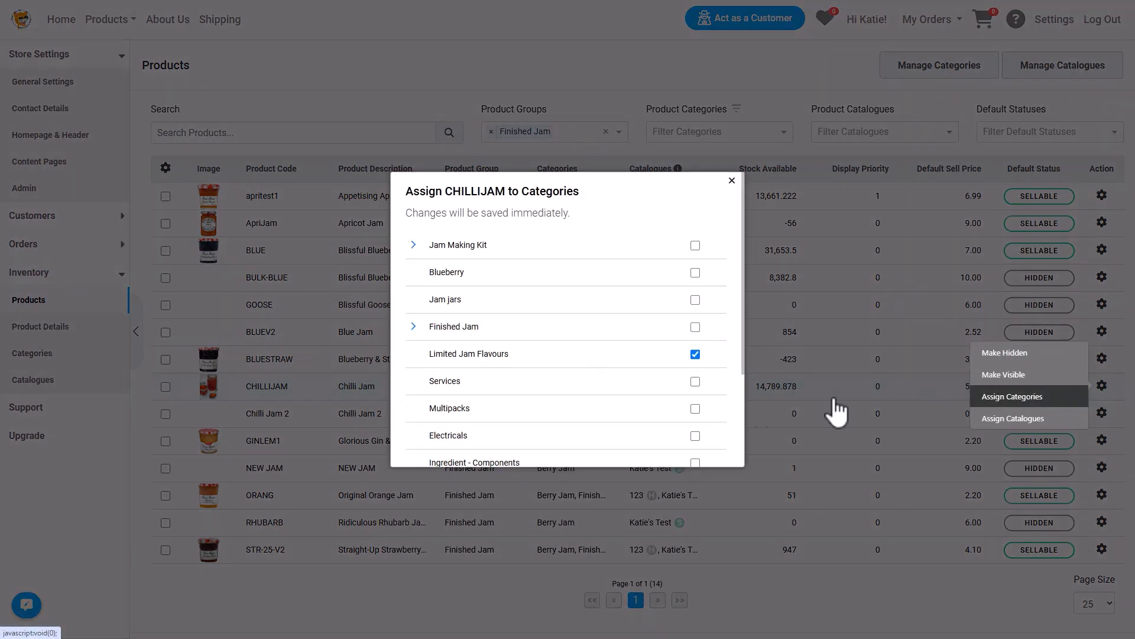
left_click(414, 329)
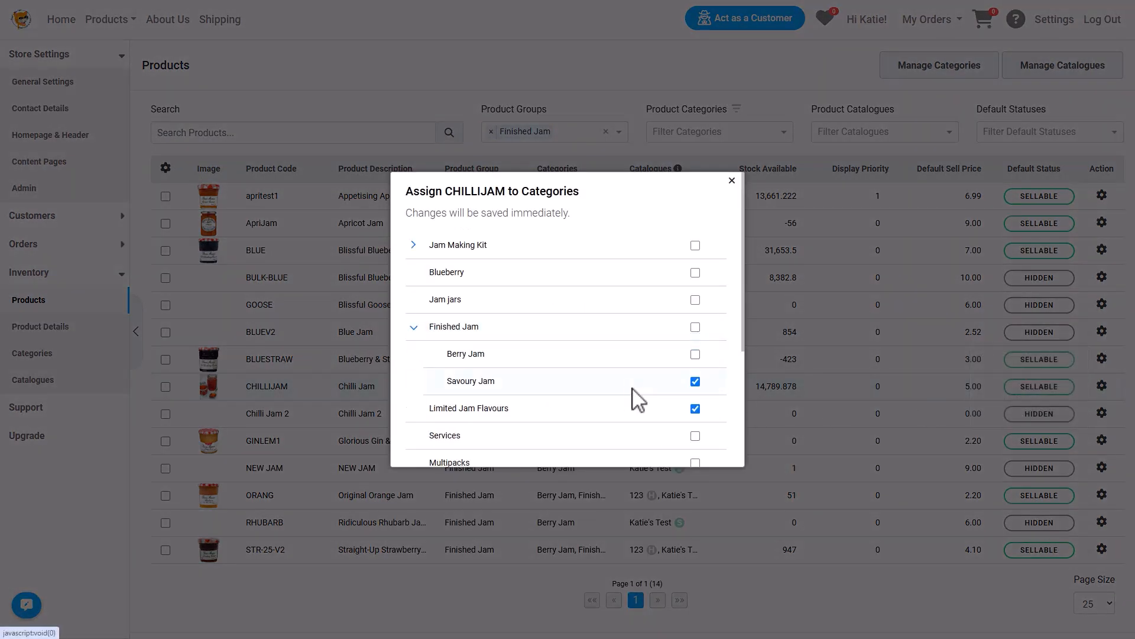
left_click(696, 383)
scroll(700, 396, "down", 3)
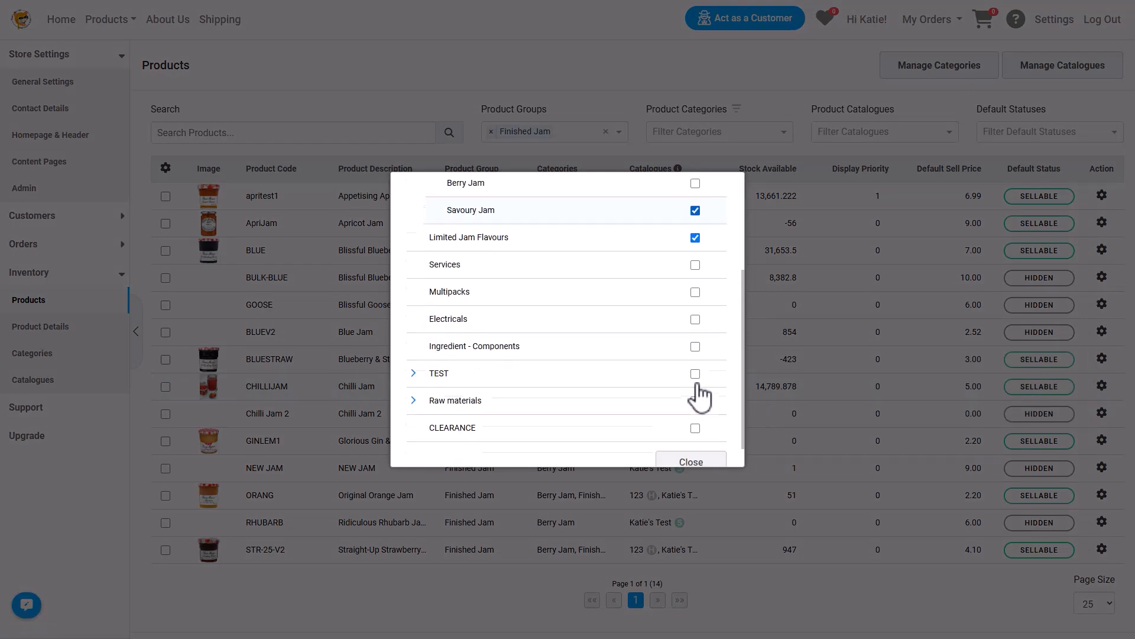
left_click(691, 451)
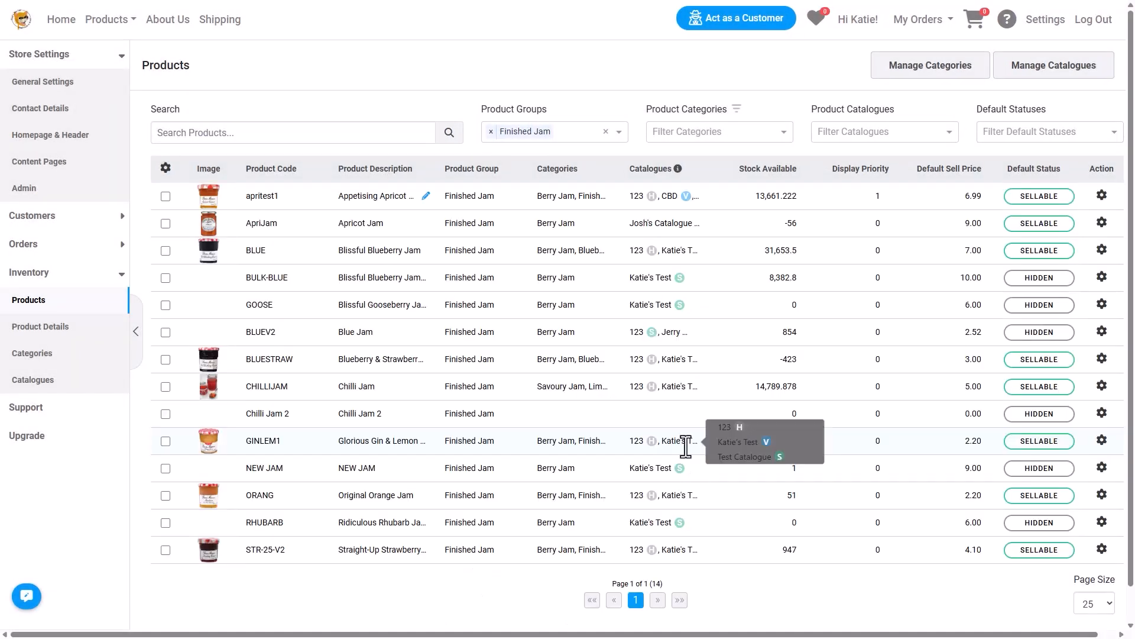
Add all listed Finished Jam products except CHILLIJAM to the Berry Jam subcategory in one bulk action
left_click(165, 168)
left_click(206, 58)
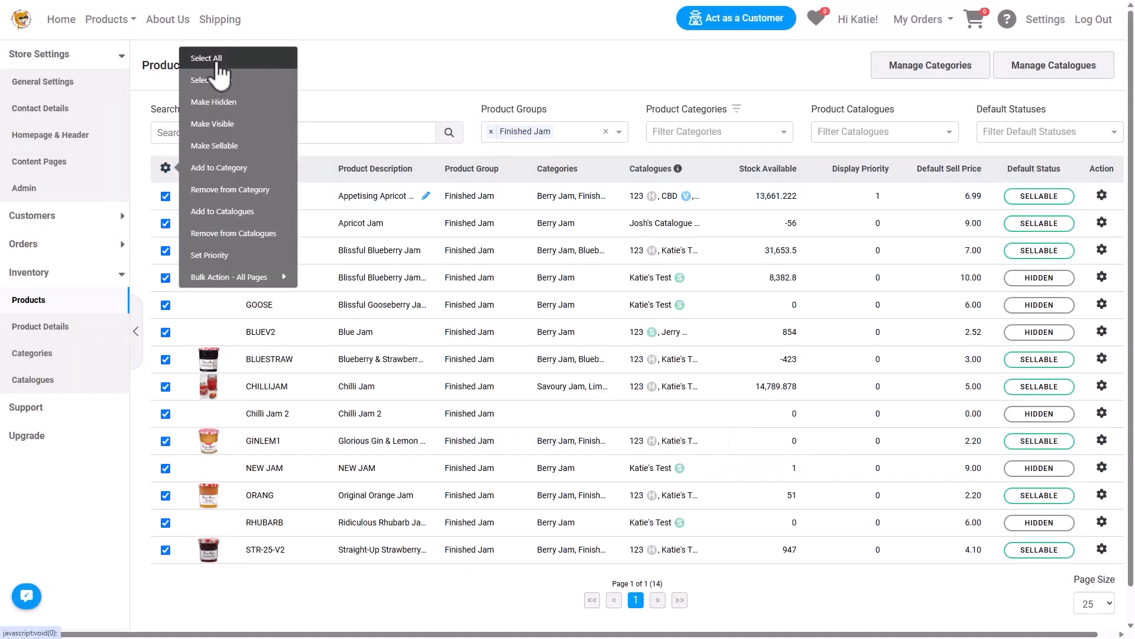
left_click(166, 387)
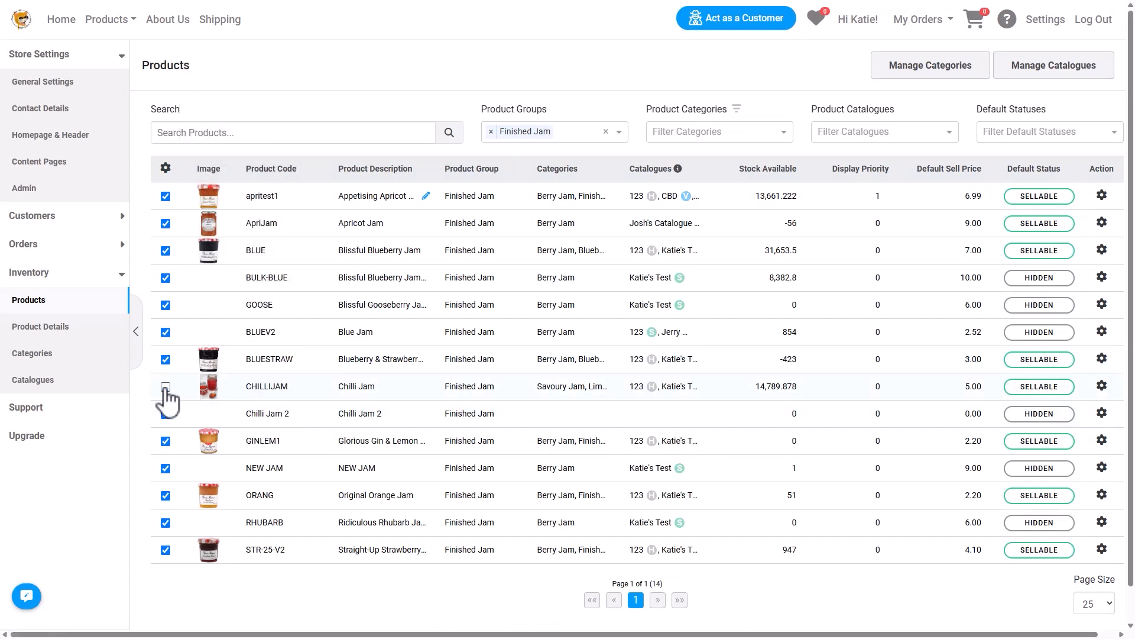
left_click(165, 168)
left_click(206, 168)
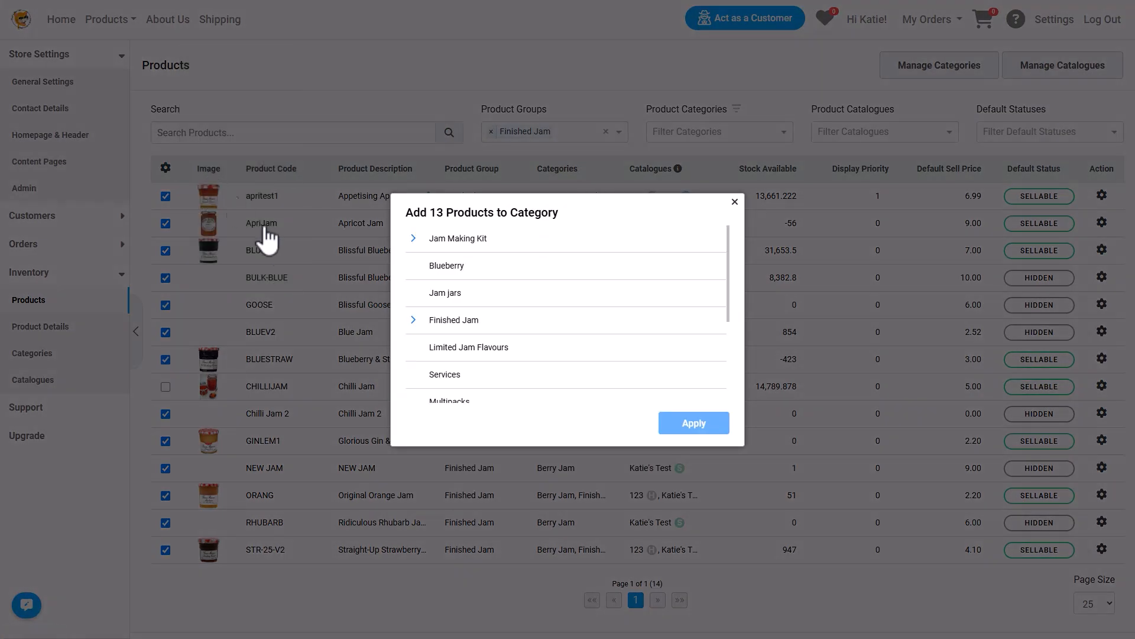
left_click(413, 321)
left_click(465, 349)
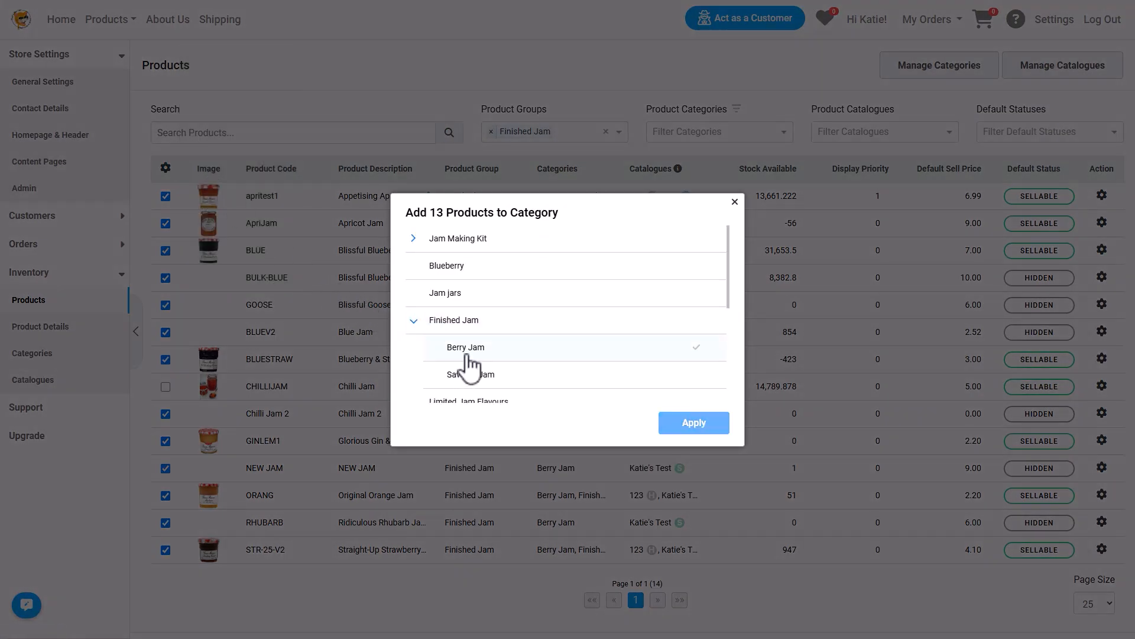
left_click(680, 427)
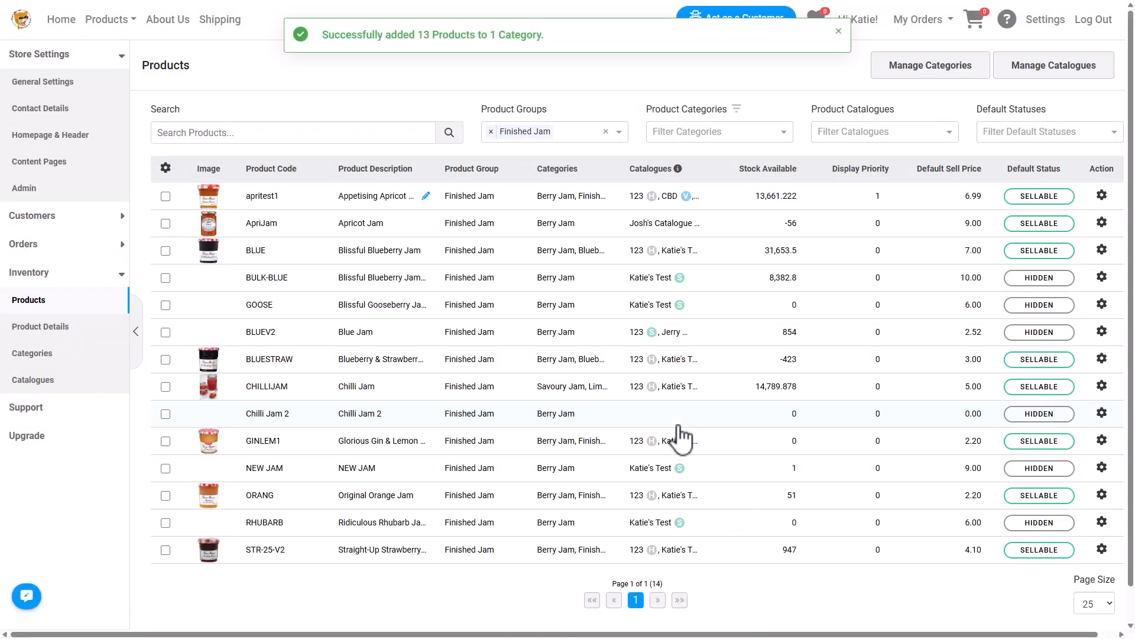
left_click(166, 168)
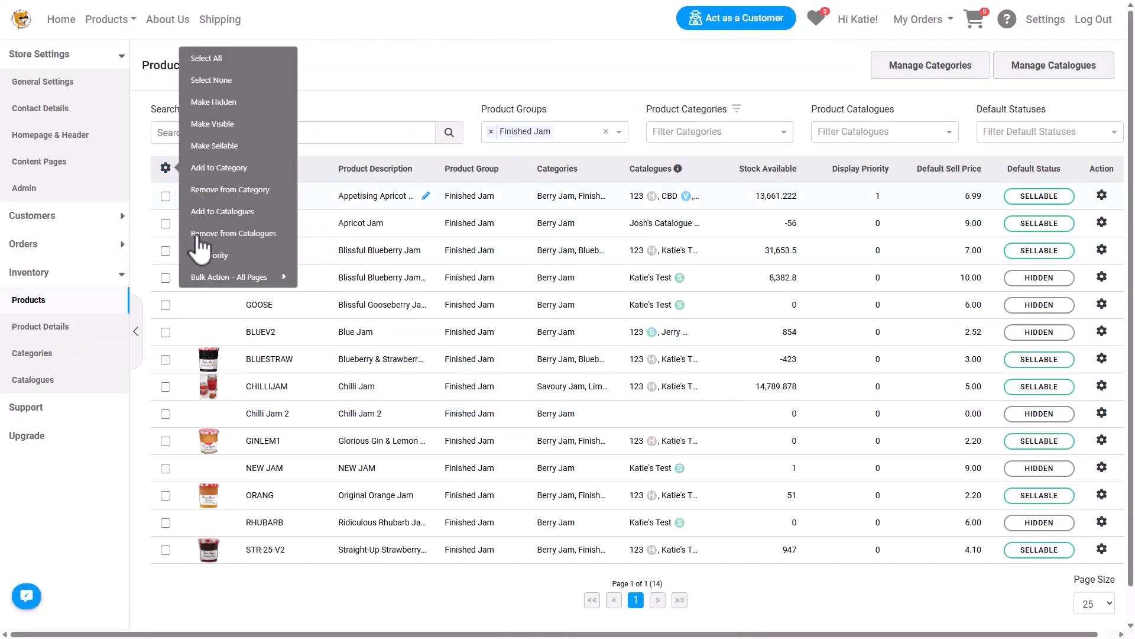
left_click(281, 278)
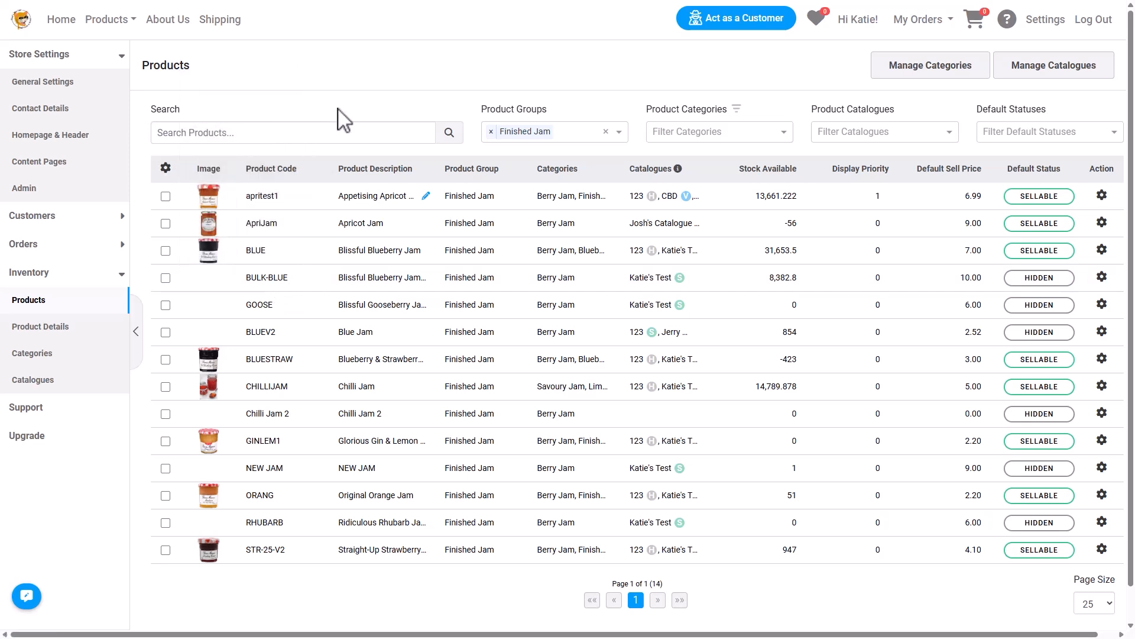
Go to the store's home page to view the storefront
left_click(60, 21)
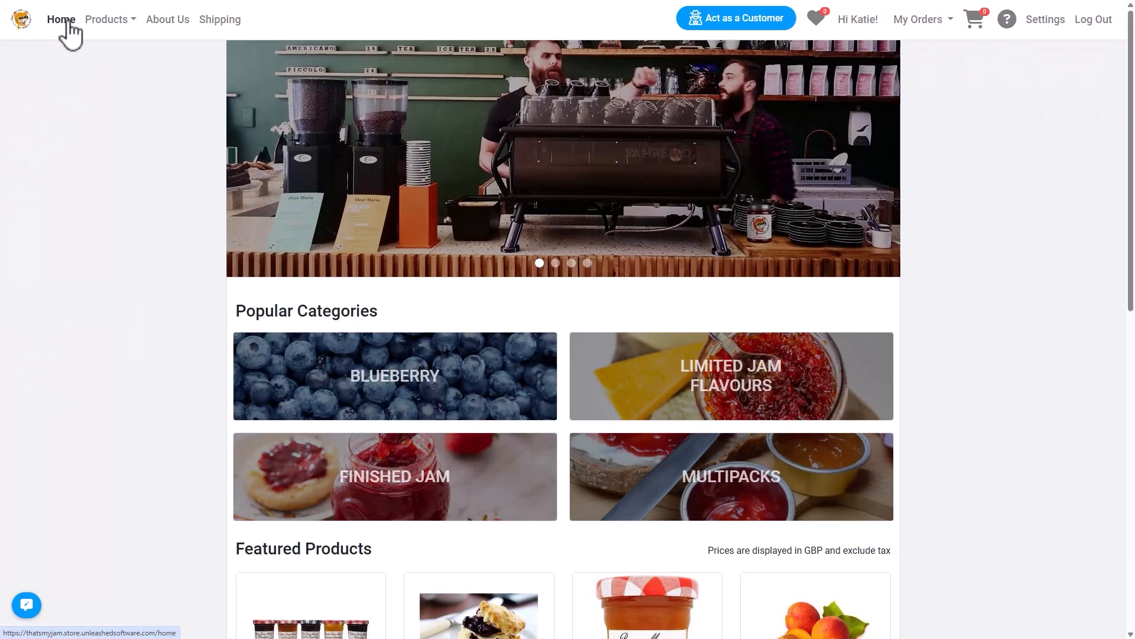
Open the Savoury Jam subcategory of Finished Jam on the storefront to check its products
left_click(87, 22)
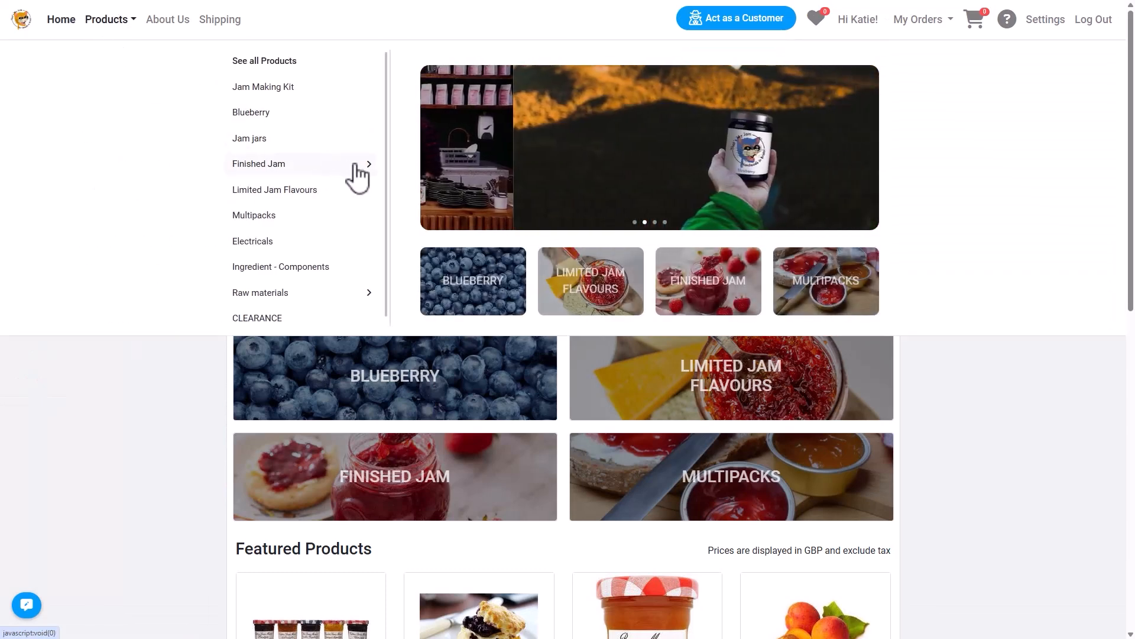
mouse_move(357, 167)
left_click(425, 113)
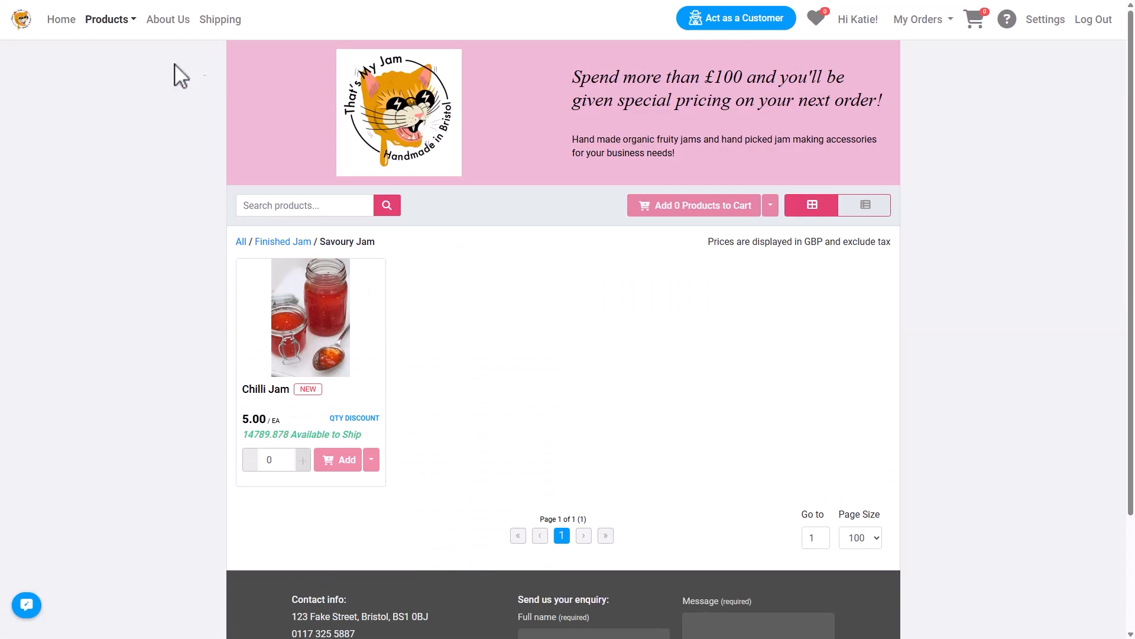
Open the Berry Jam subcategory of Finished Jam on the storefront to check its products
left_click(130, 22)
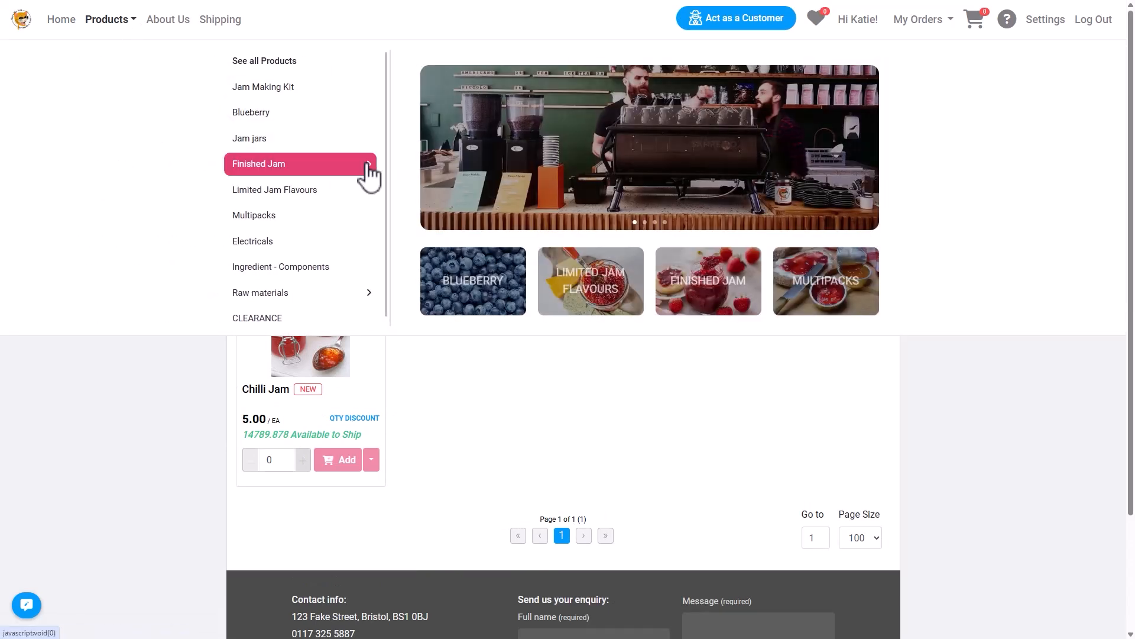
mouse_move(368, 164)
left_click(430, 102)
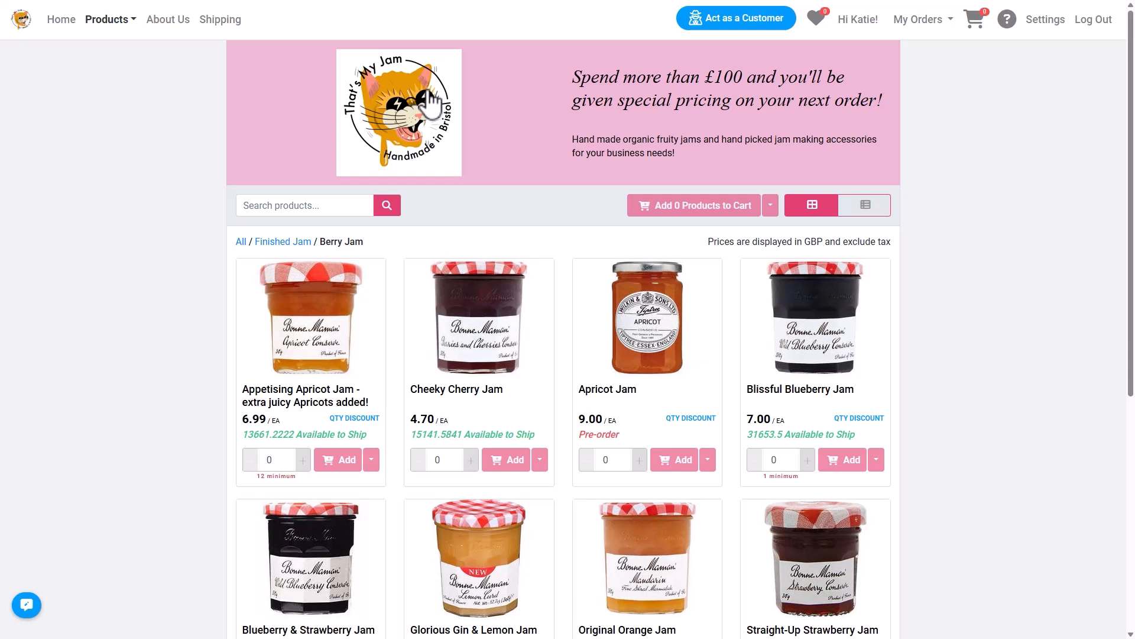
Open the store's Homepage & Header settings and turn the popular categories display off and back on
left_click(1044, 28)
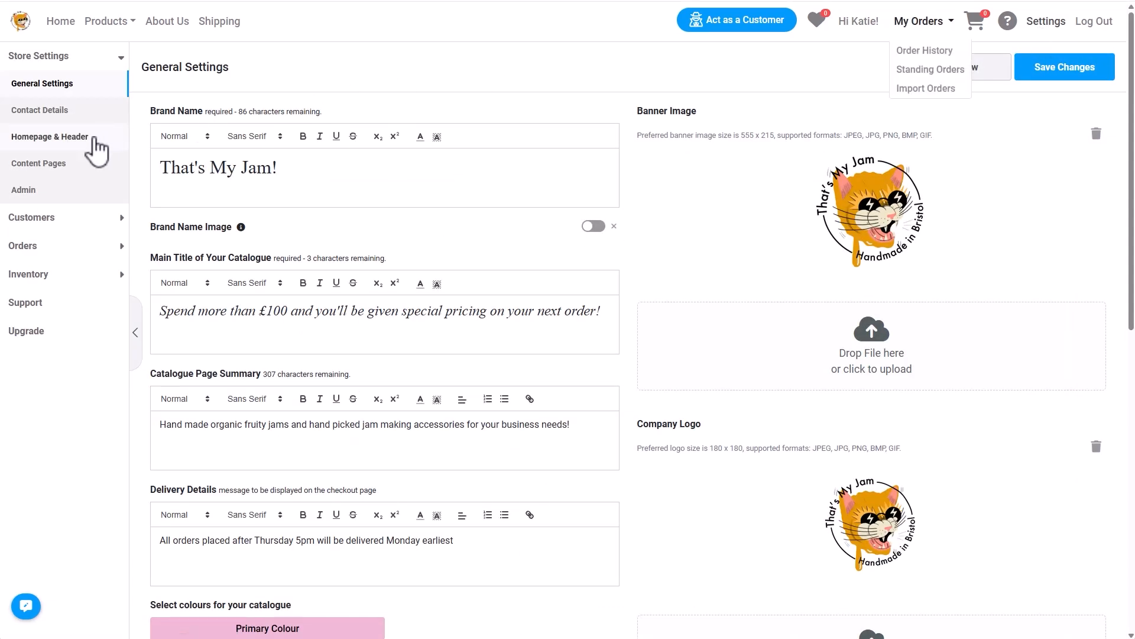
left_click(95, 148)
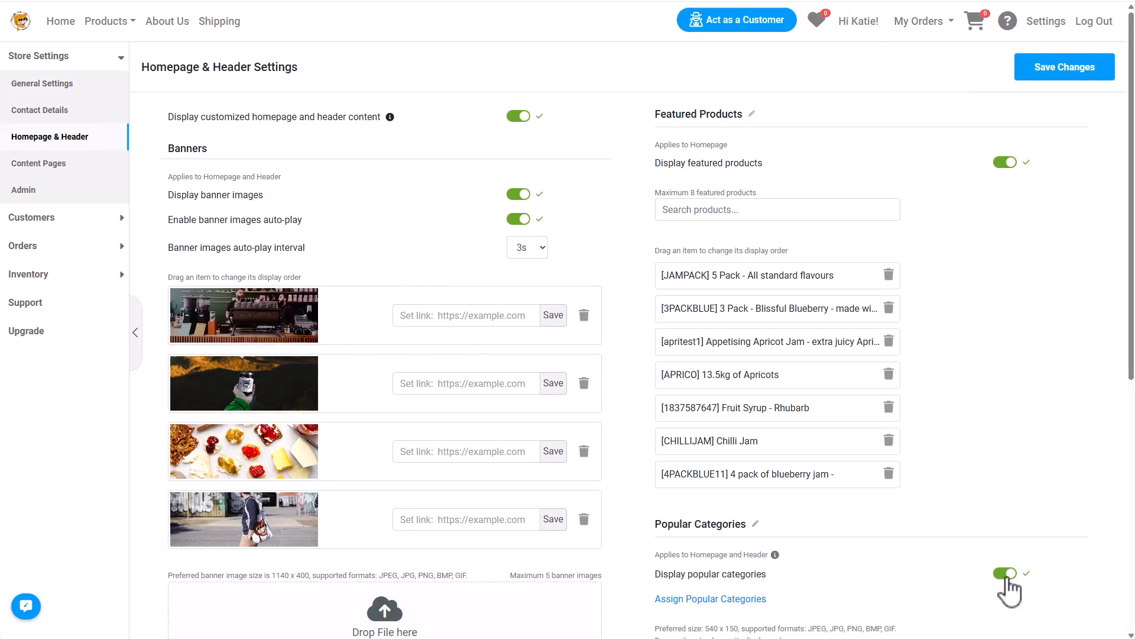
left_click(1007, 577)
left_click(1008, 576)
Assign the Jam jars category to the popular categories
scroll(1009, 589, "down", 7)
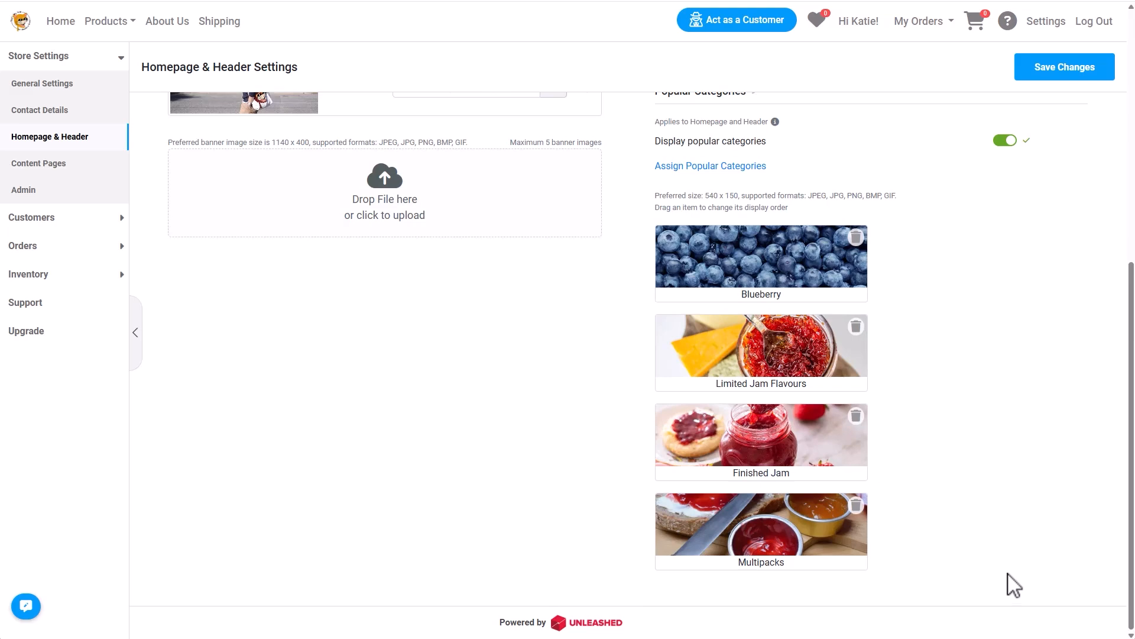
left_click(751, 167)
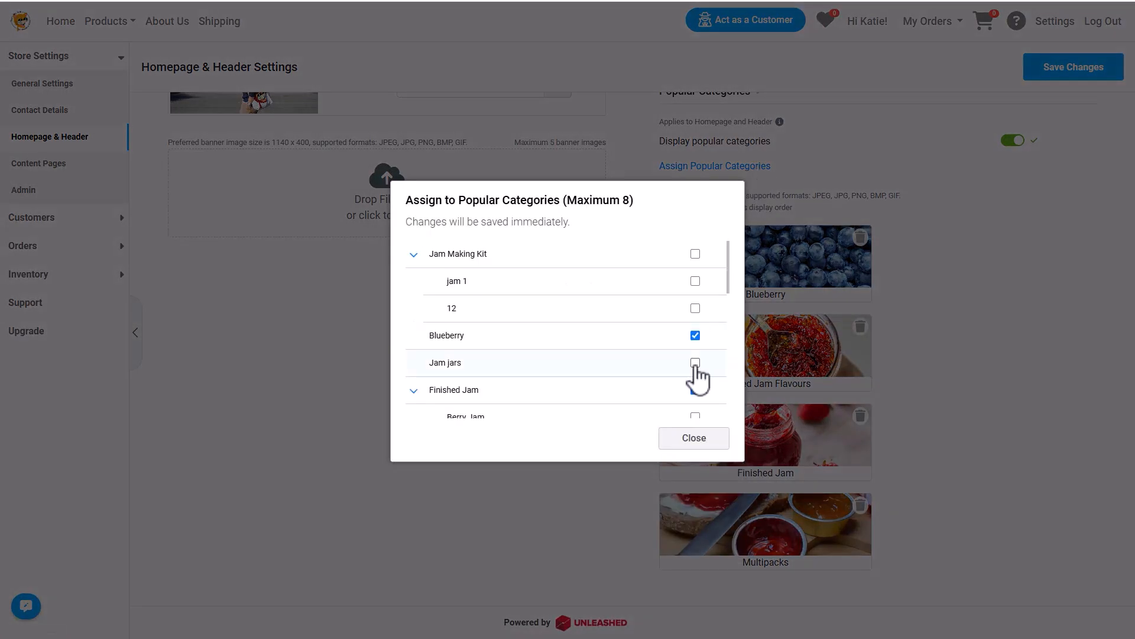
left_click(696, 363)
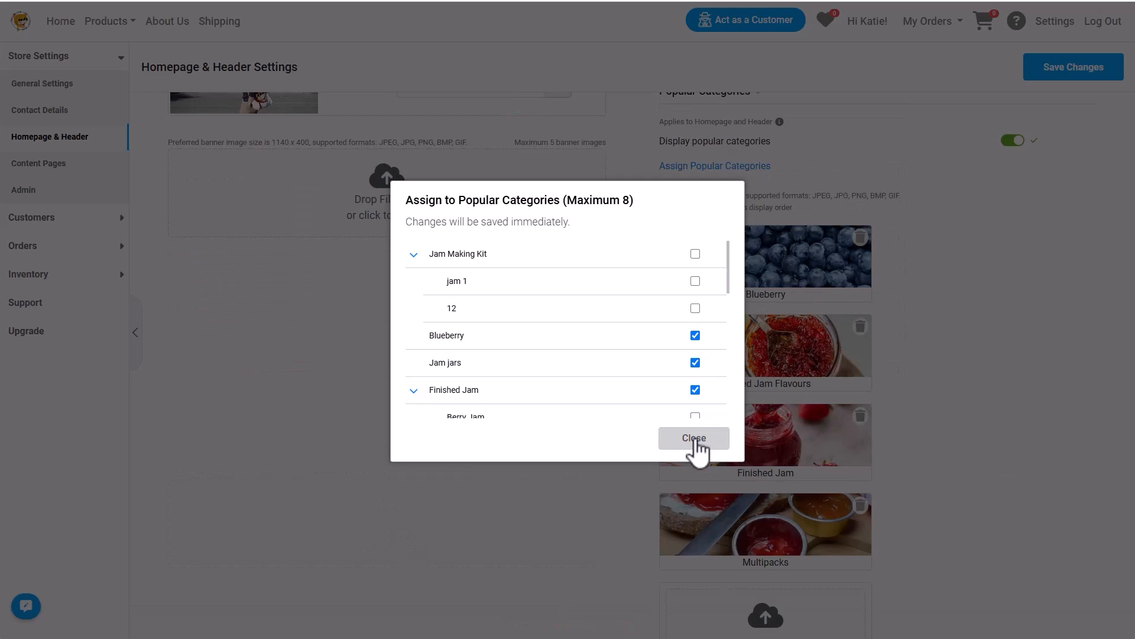
left_click(694, 441)
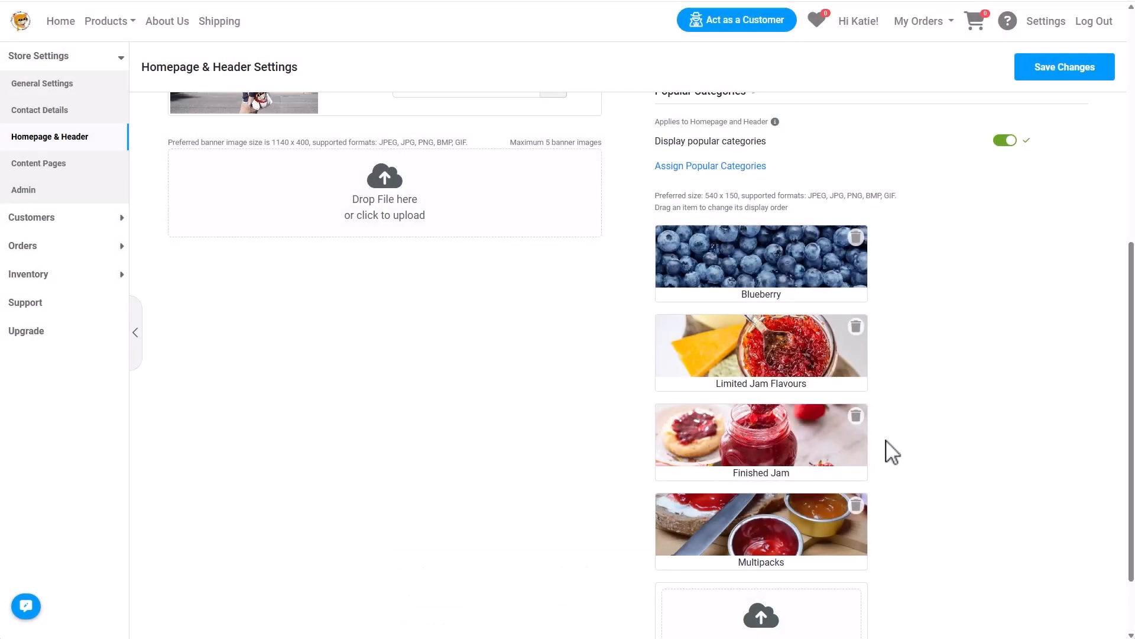
Move Limited Jam Flavours to the end of the popular categories order and return it to its original place
scroll(887, 456, "down", 2)
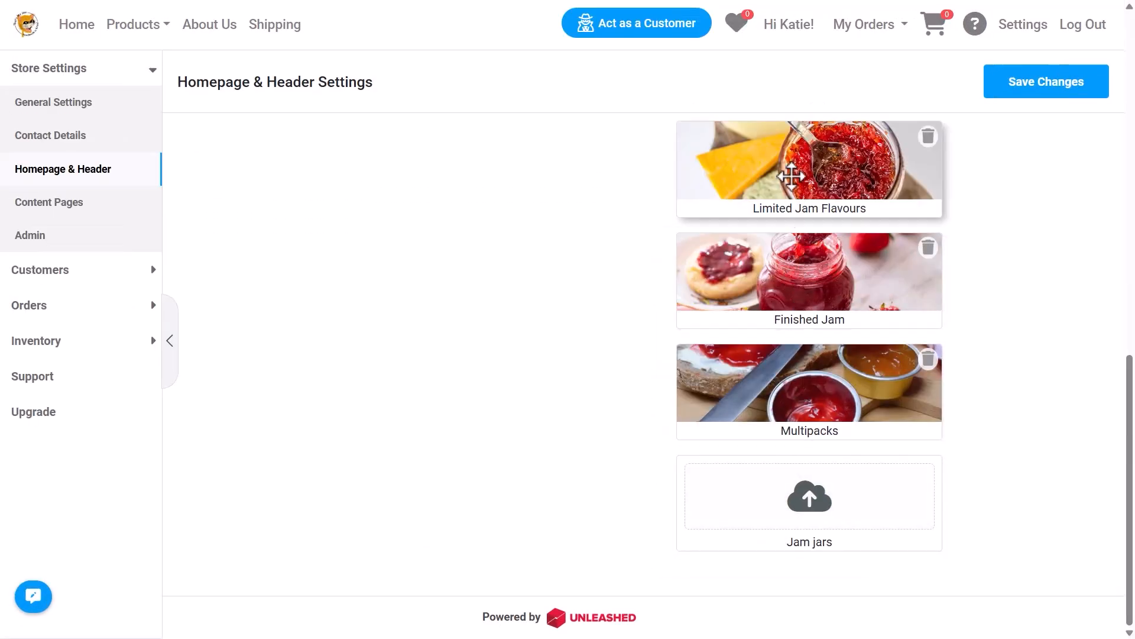
left_click_drag(794, 182, 795, 520)
left_click_drag(796, 493, 793, 190)
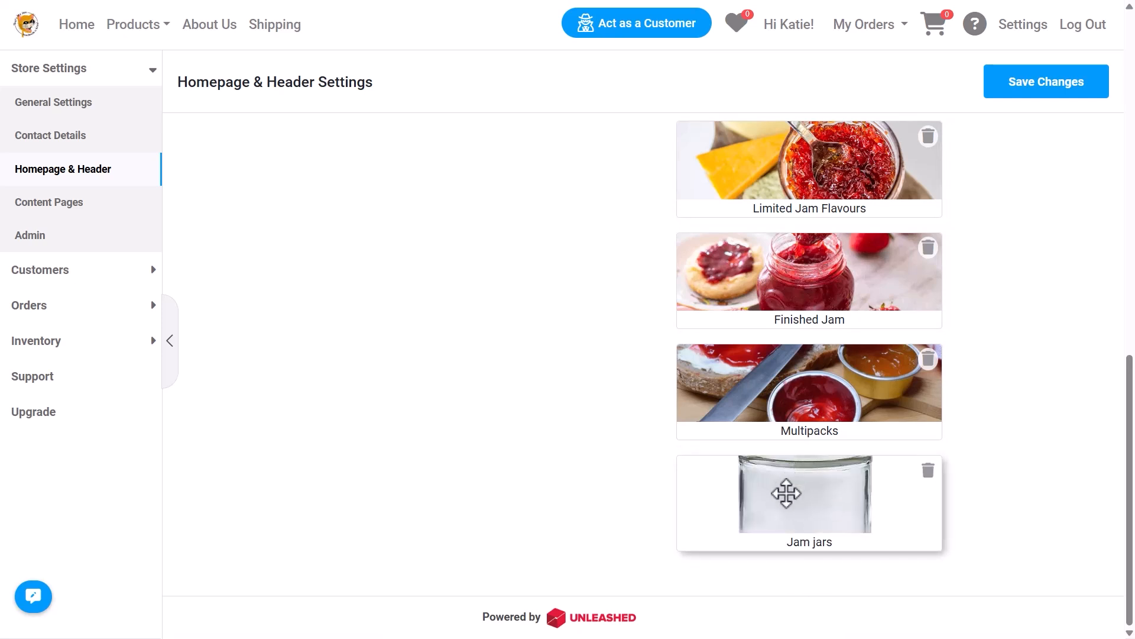
Highlight the note on preferred image size and supported formats for popular categories
scroll(786, 493, "up", 5)
left_click_drag(676, 270, 986, 289)
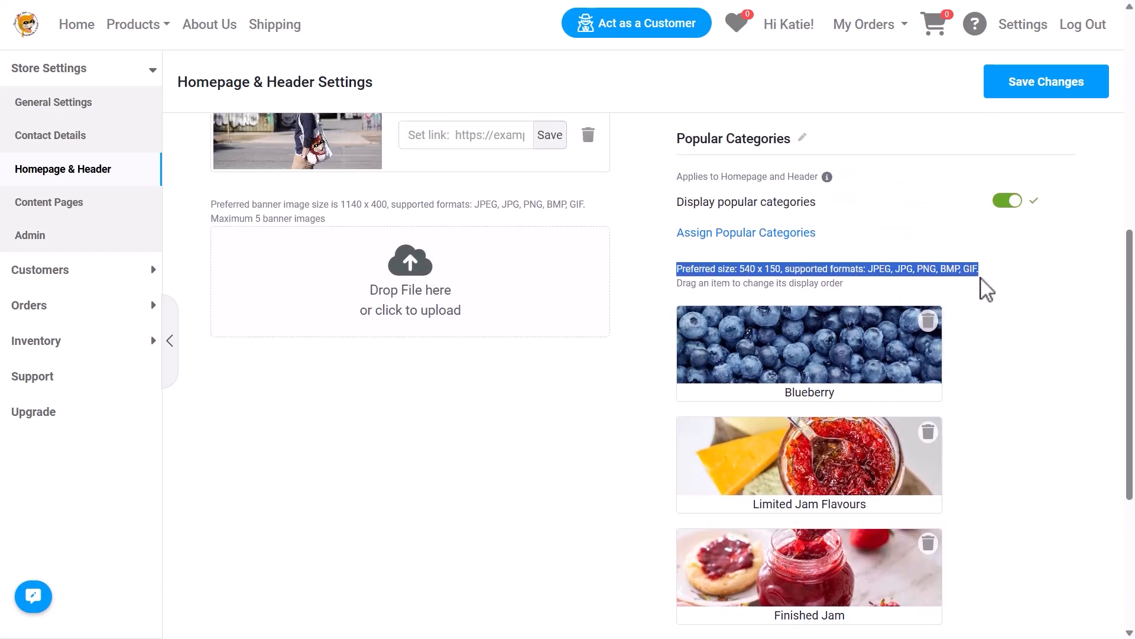